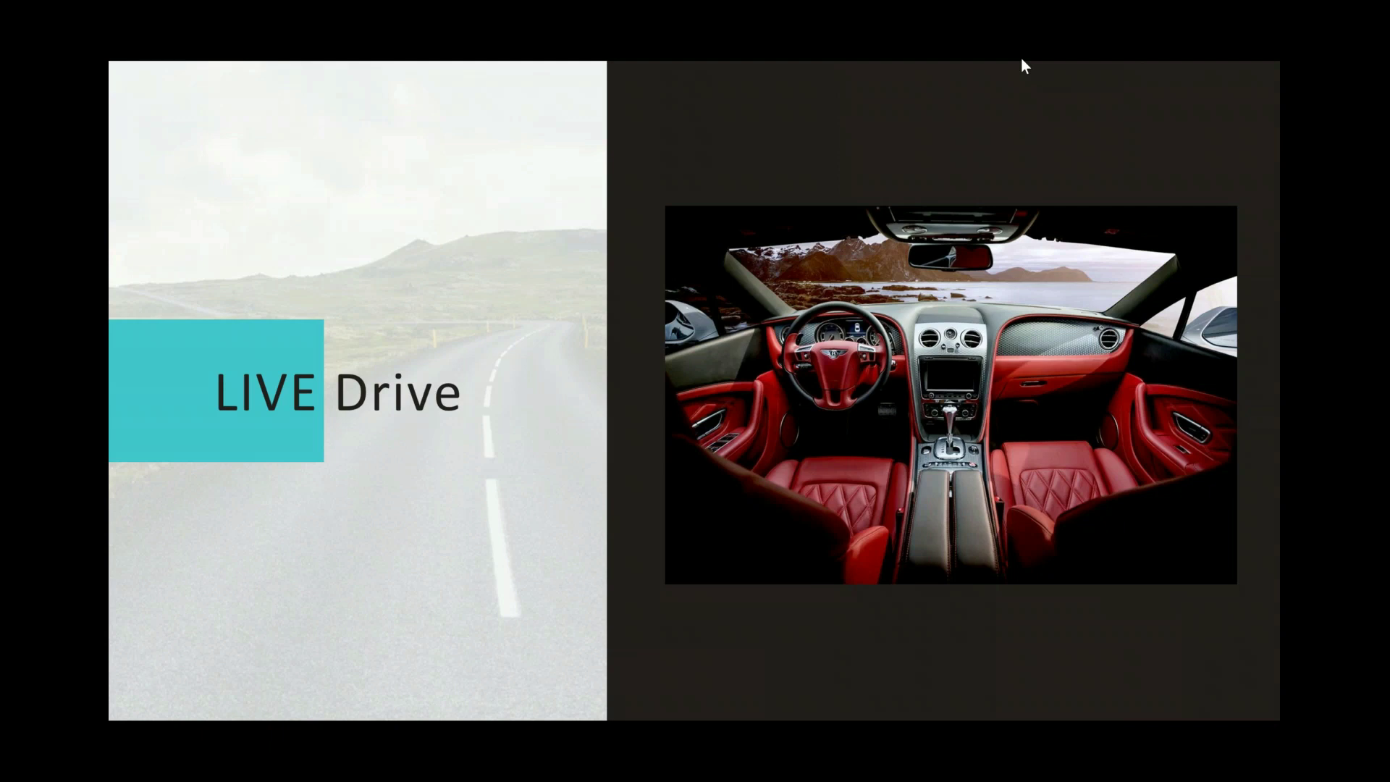
Switch from the slideshow to the EXIT Realty site in Chrome and open the Expert Marketing Suite page
key(Escape)
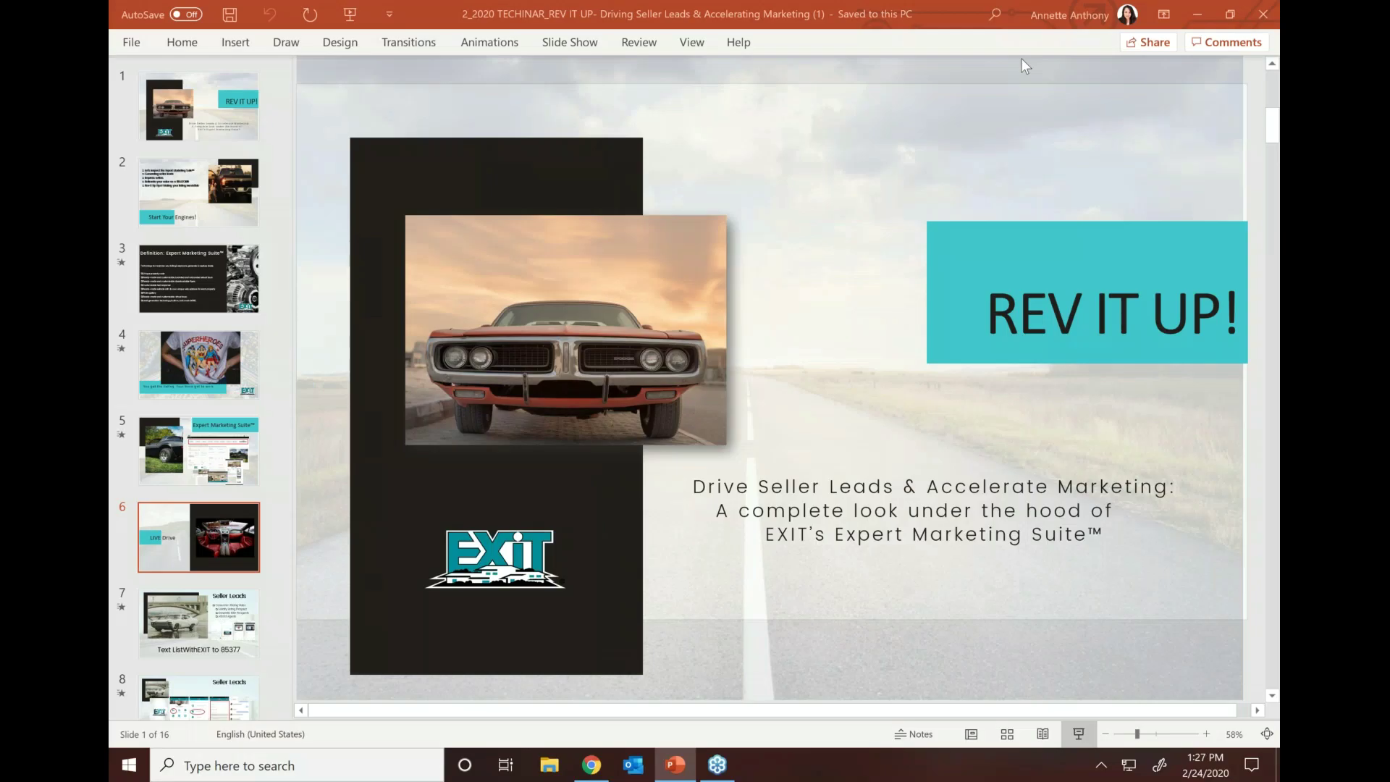
click(592, 766)
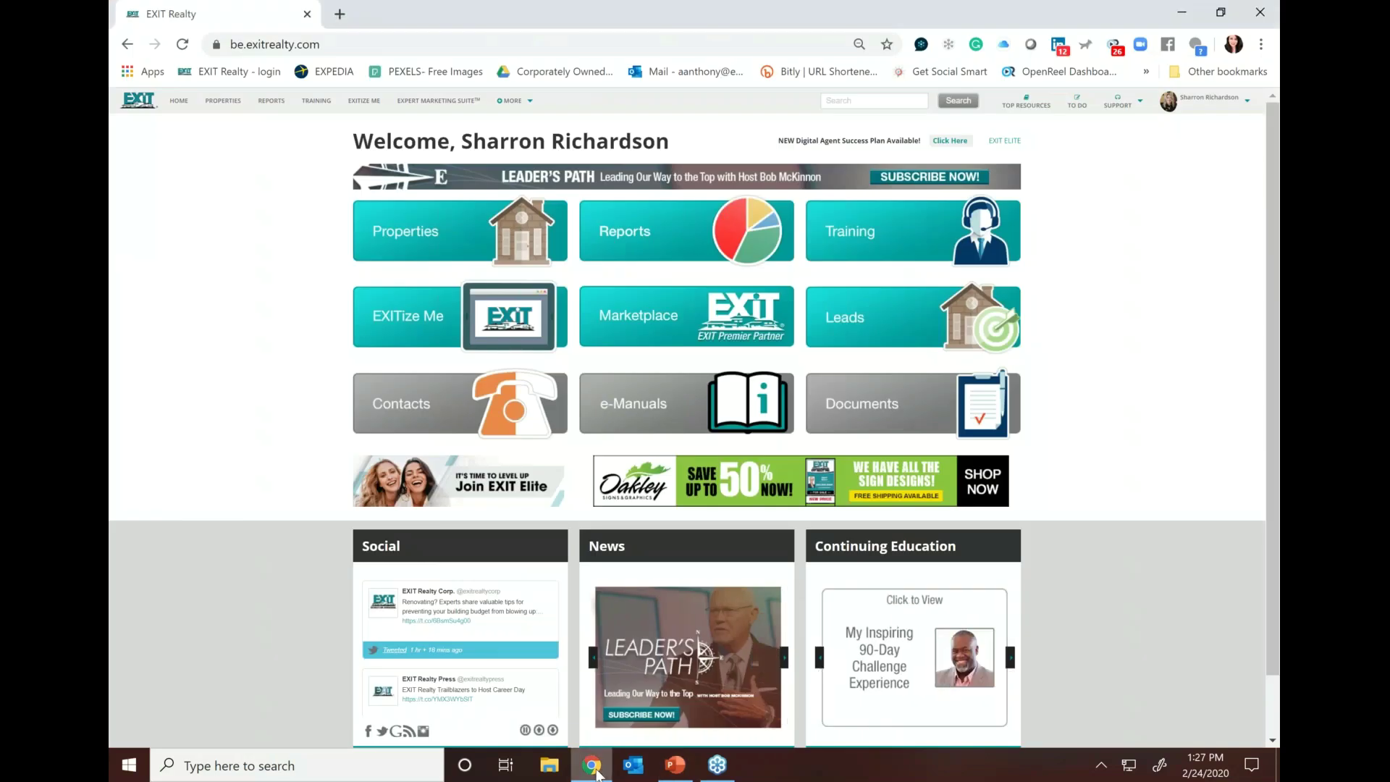
key(ctrl+plus)
key(ctrl+plus)
key(ctrl+minus)
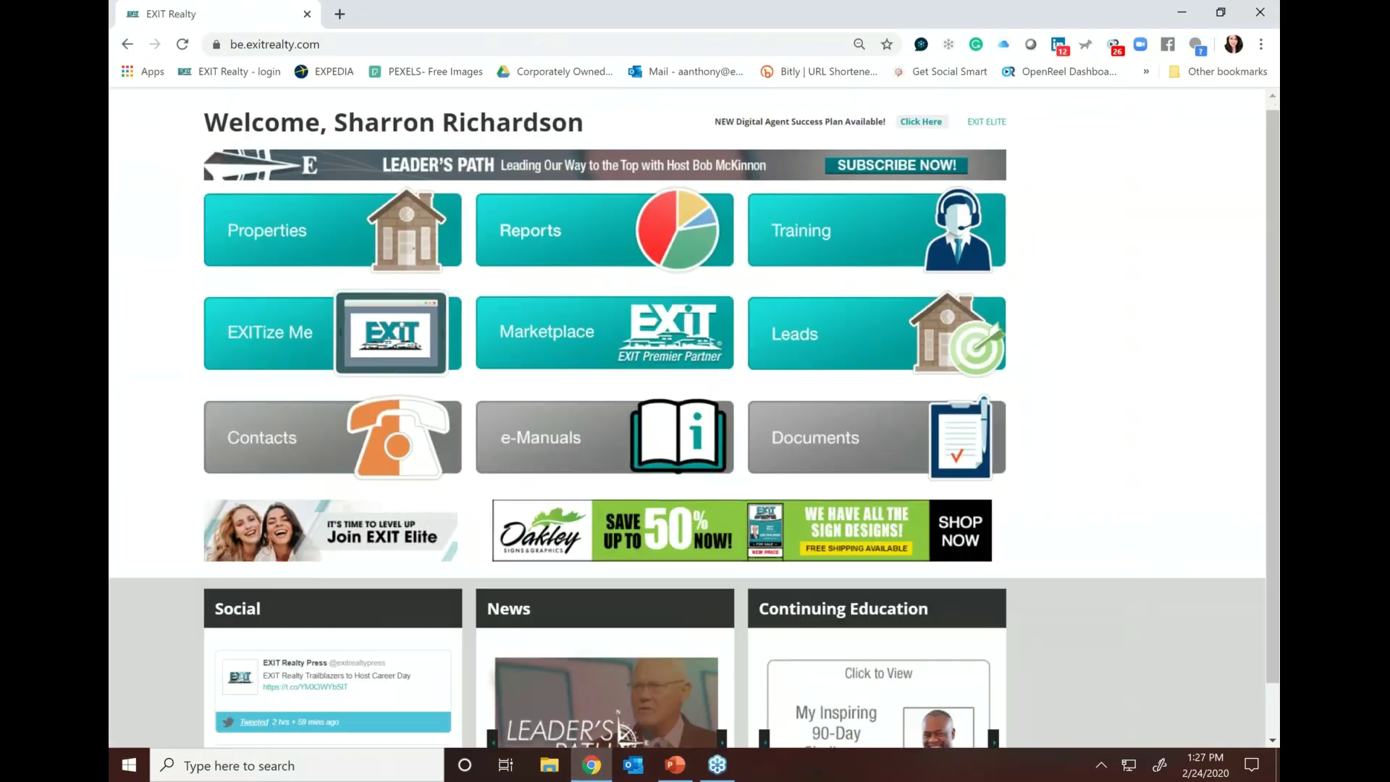
scroll(617, 741, up, 1)
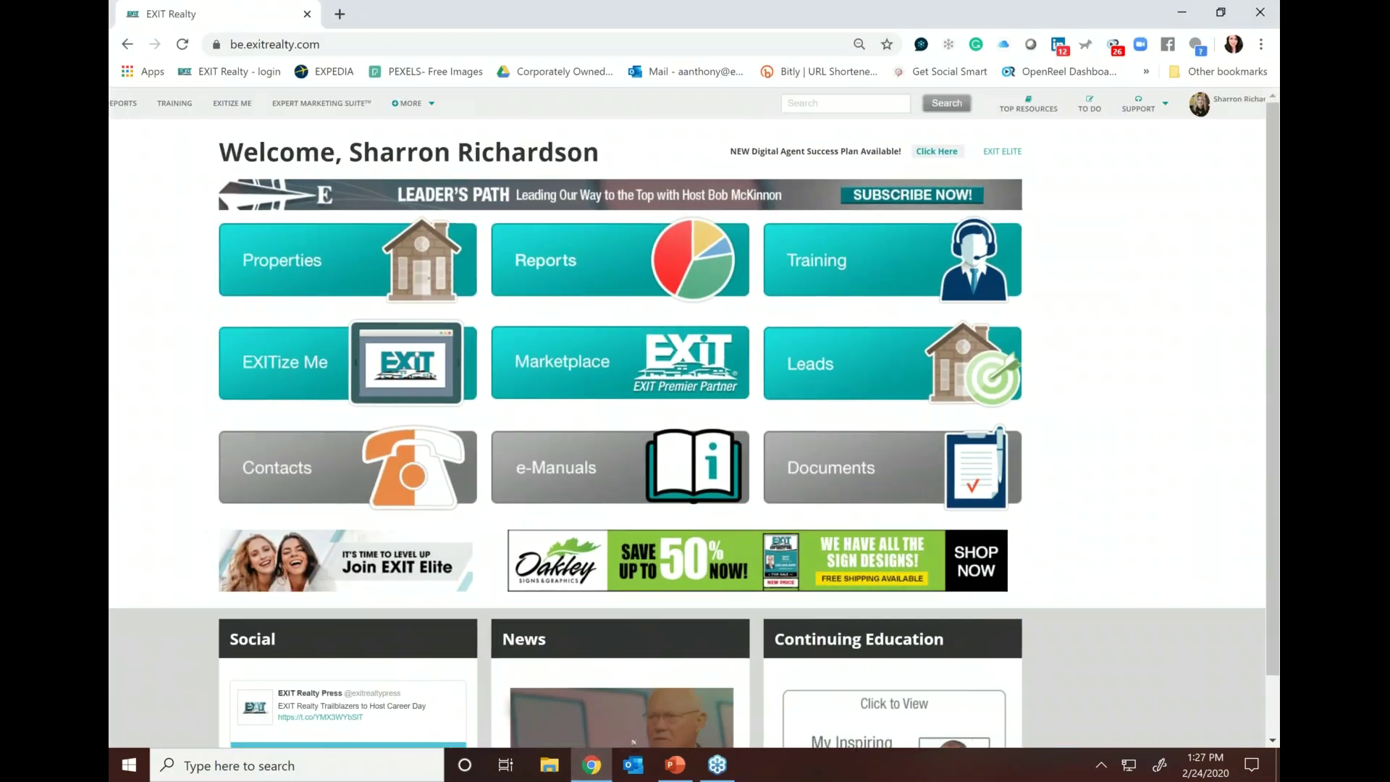
scroll(617, 741, left, 3)
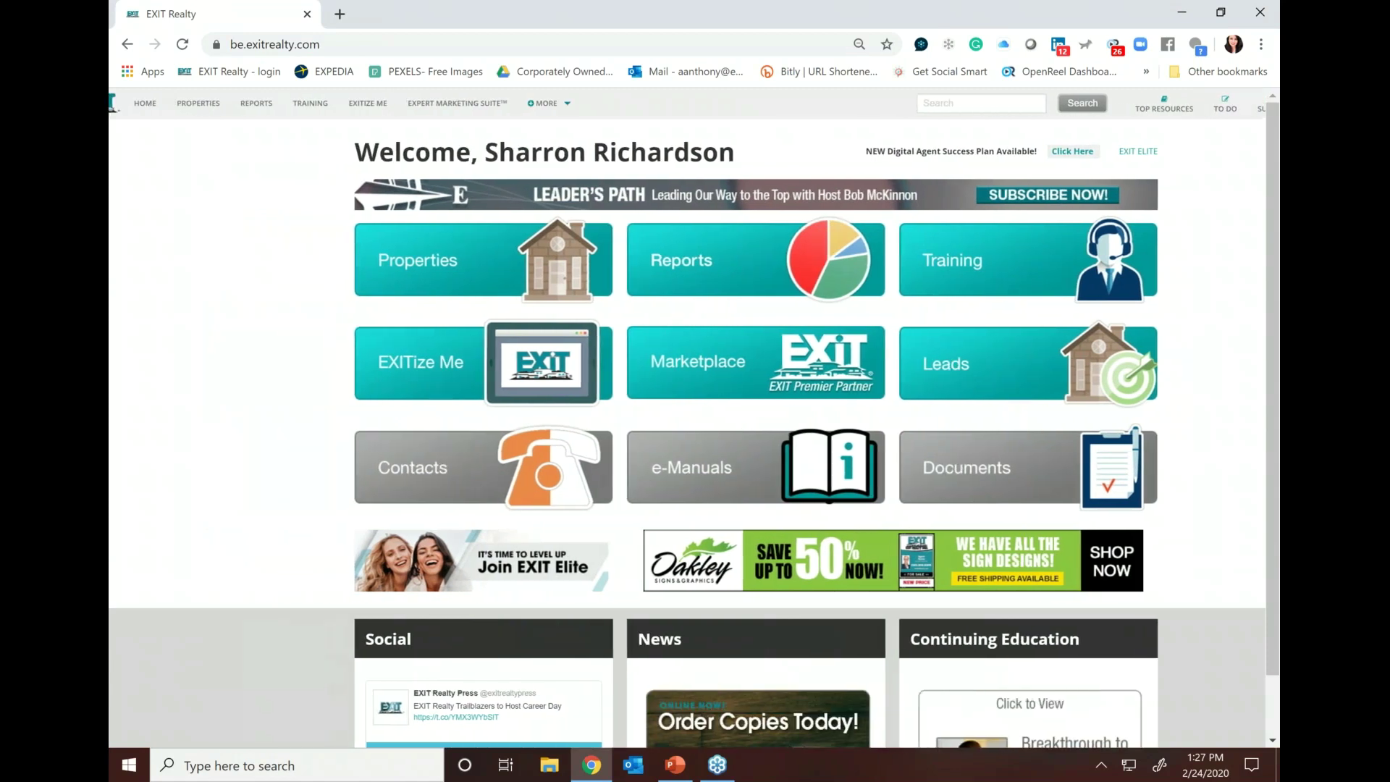
click(456, 103)
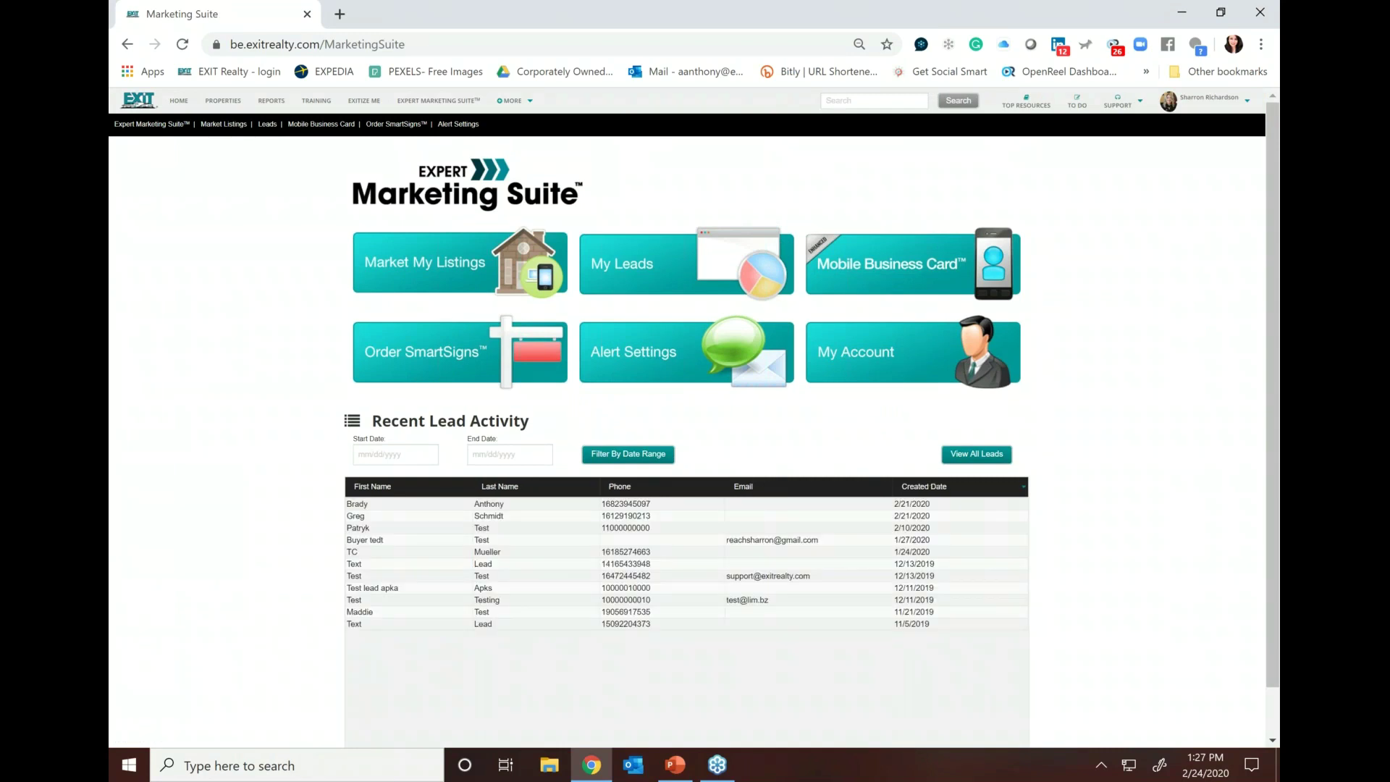
Open the Halton Hills listing from the properties list and look through its details
click(223, 101)
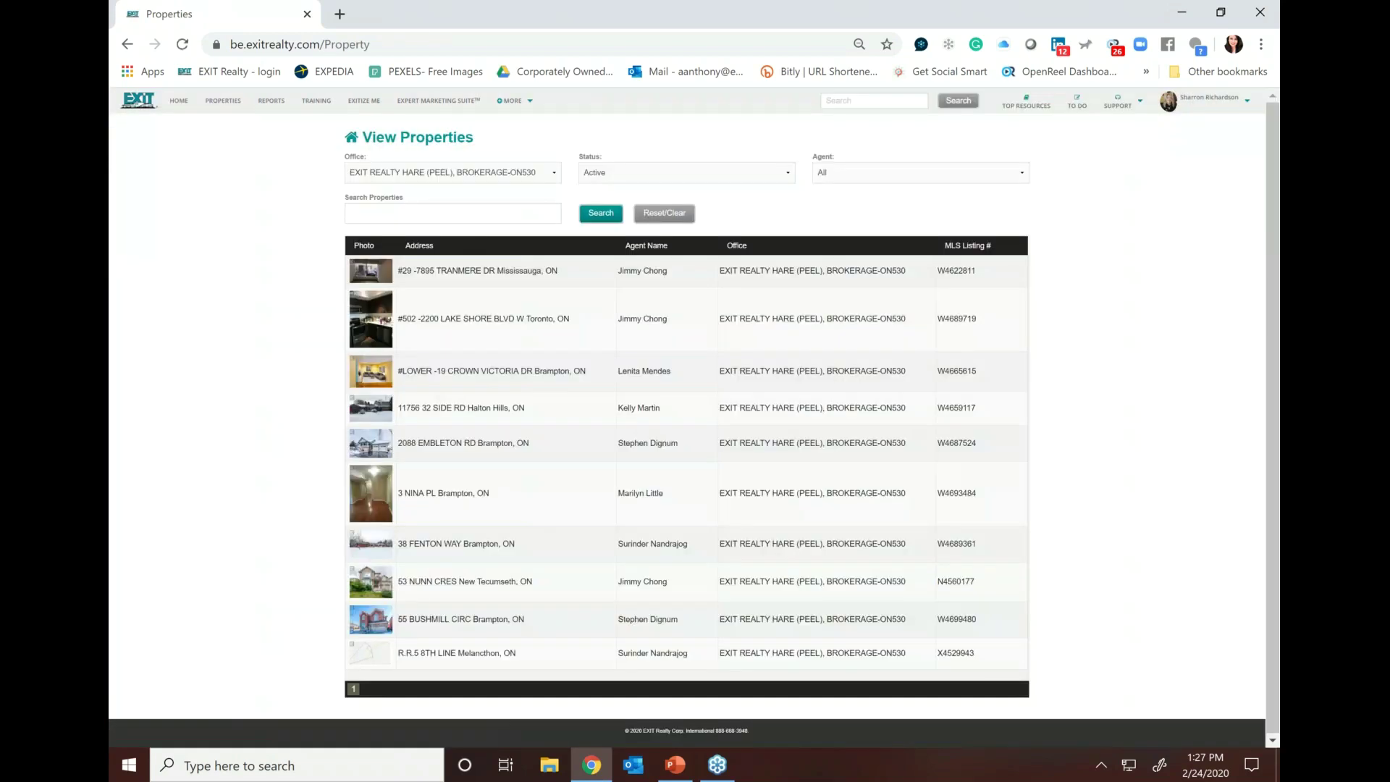
click(461, 407)
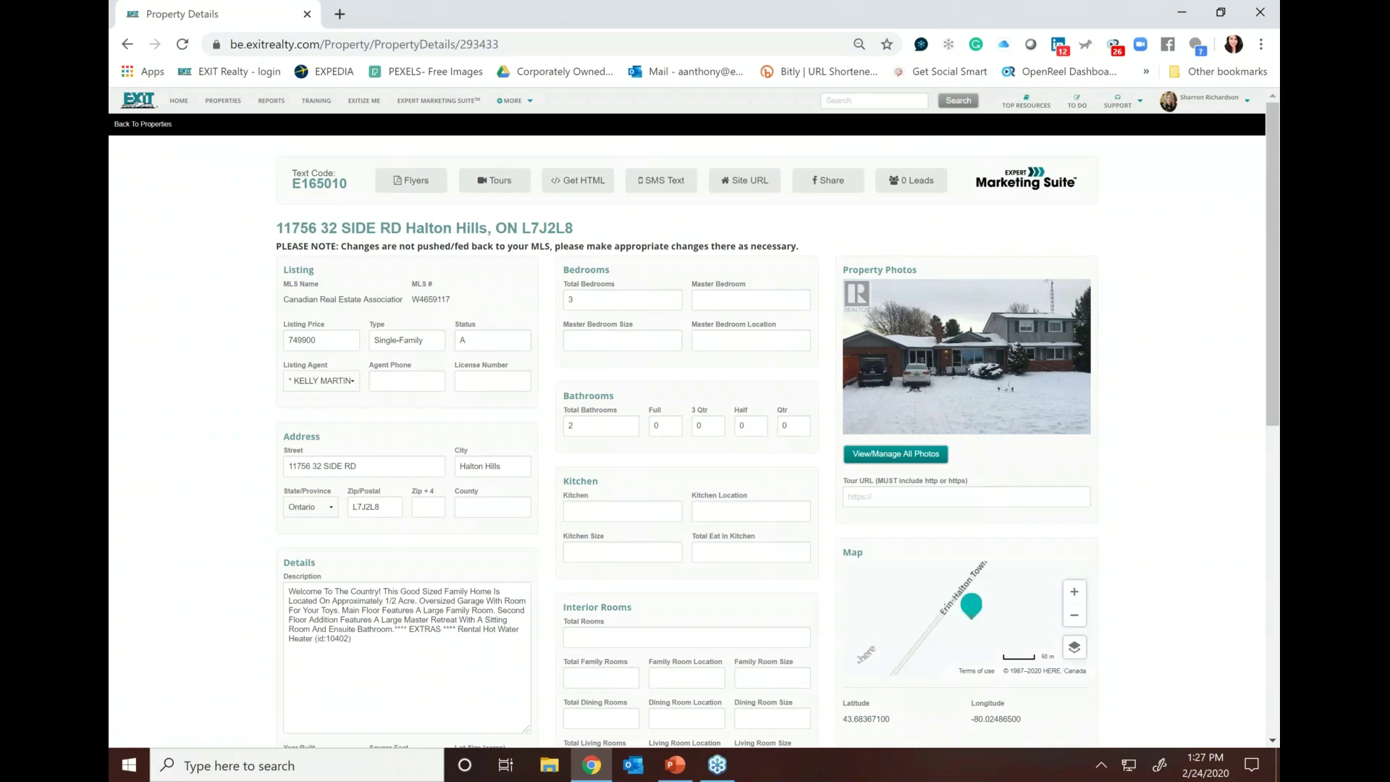
scroll(693, 425, down, 9)
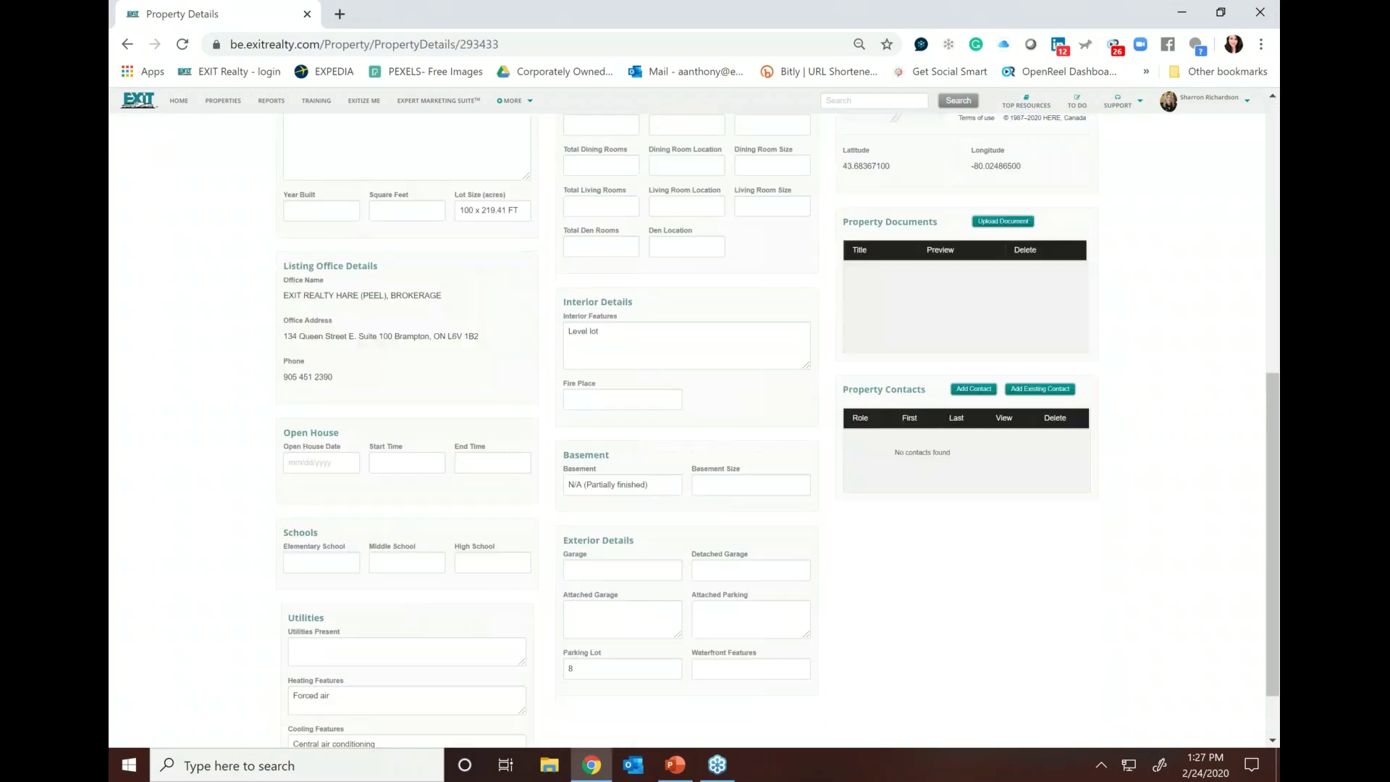
scroll(693, 429, up, 7)
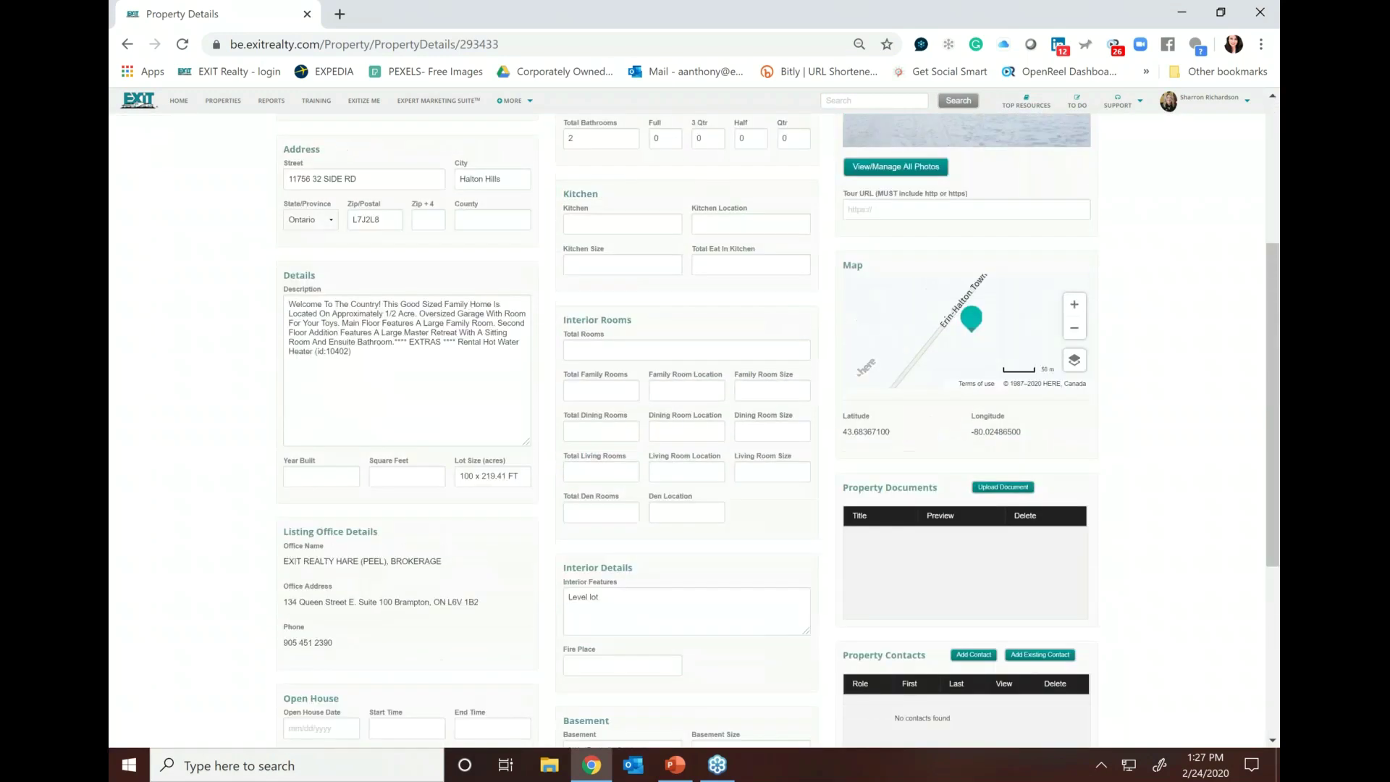
scroll(693, 429, up, 2)
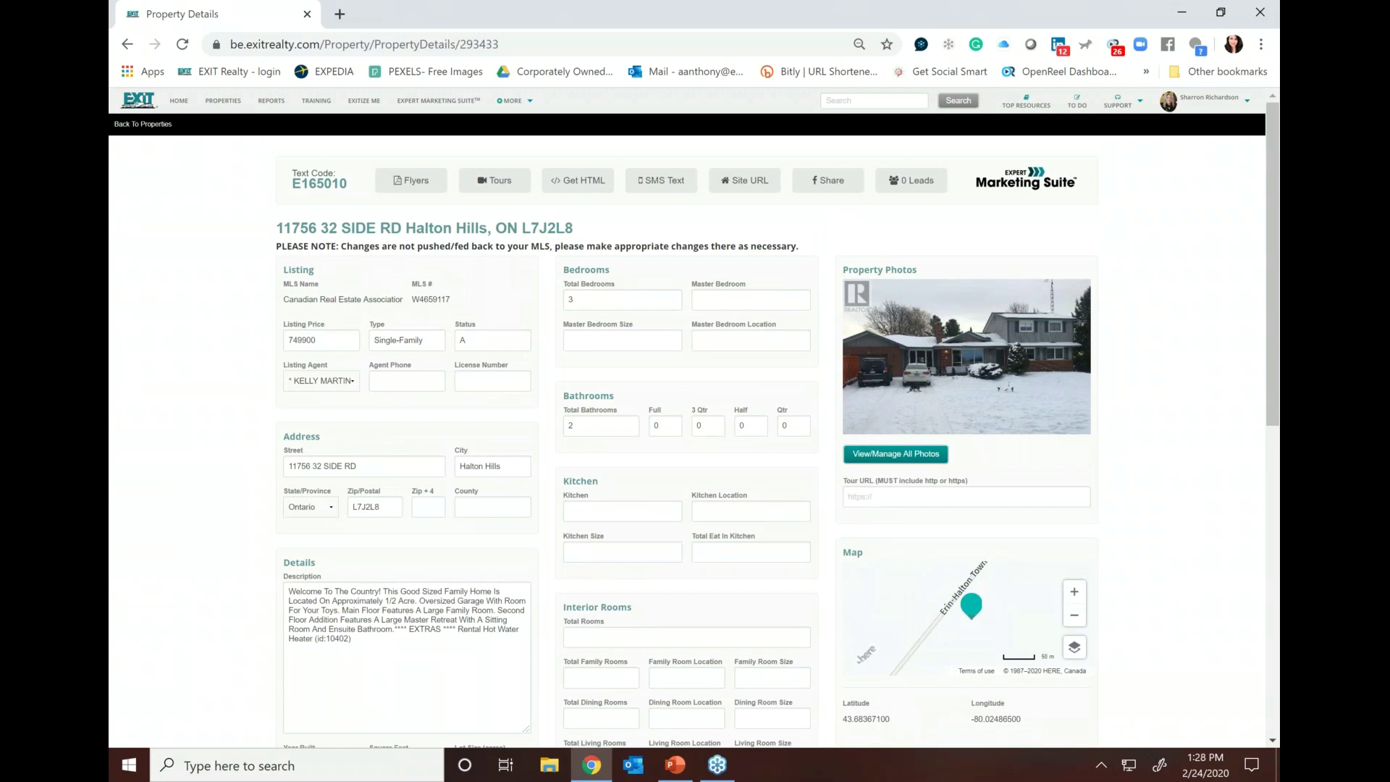
Download a property flyer for the listing using the Portrait flyer type
scroll(410, 110, up, 5)
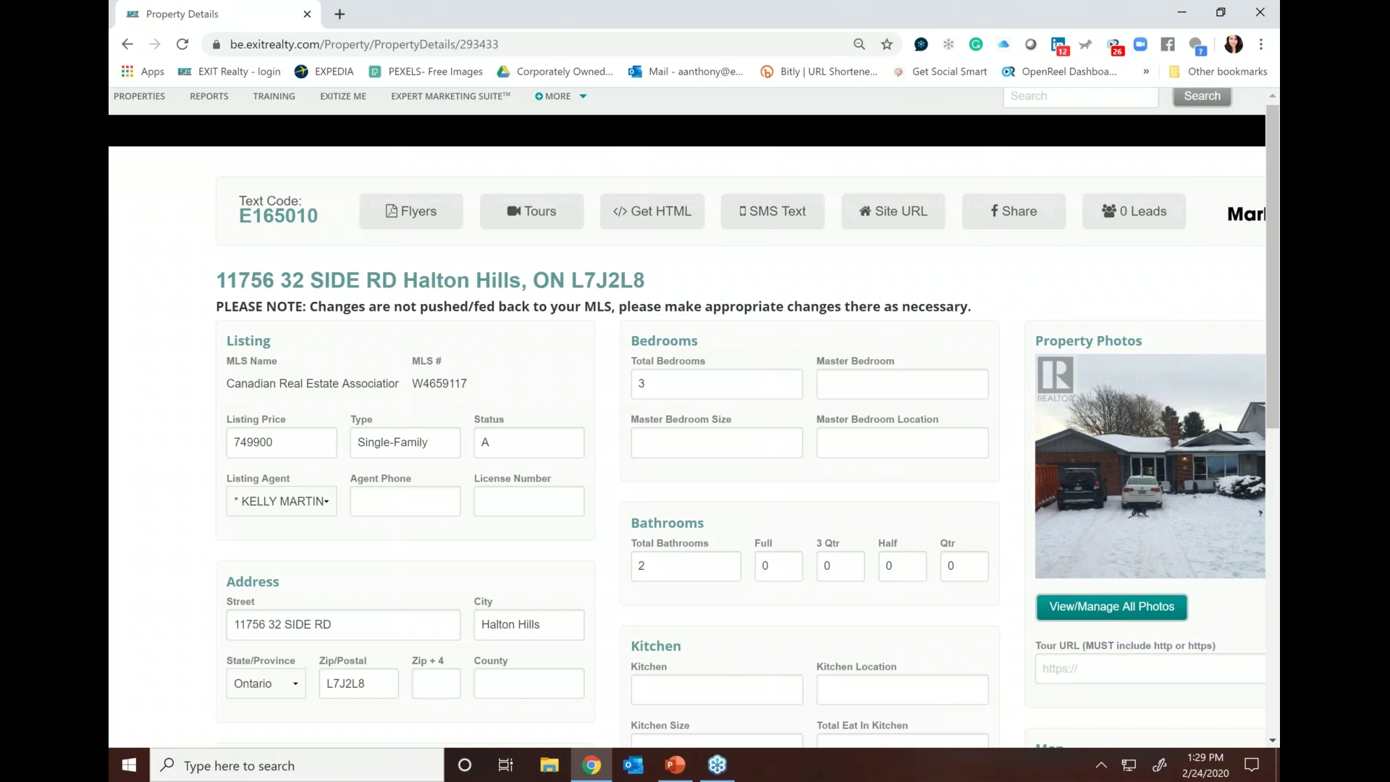
click(410, 210)
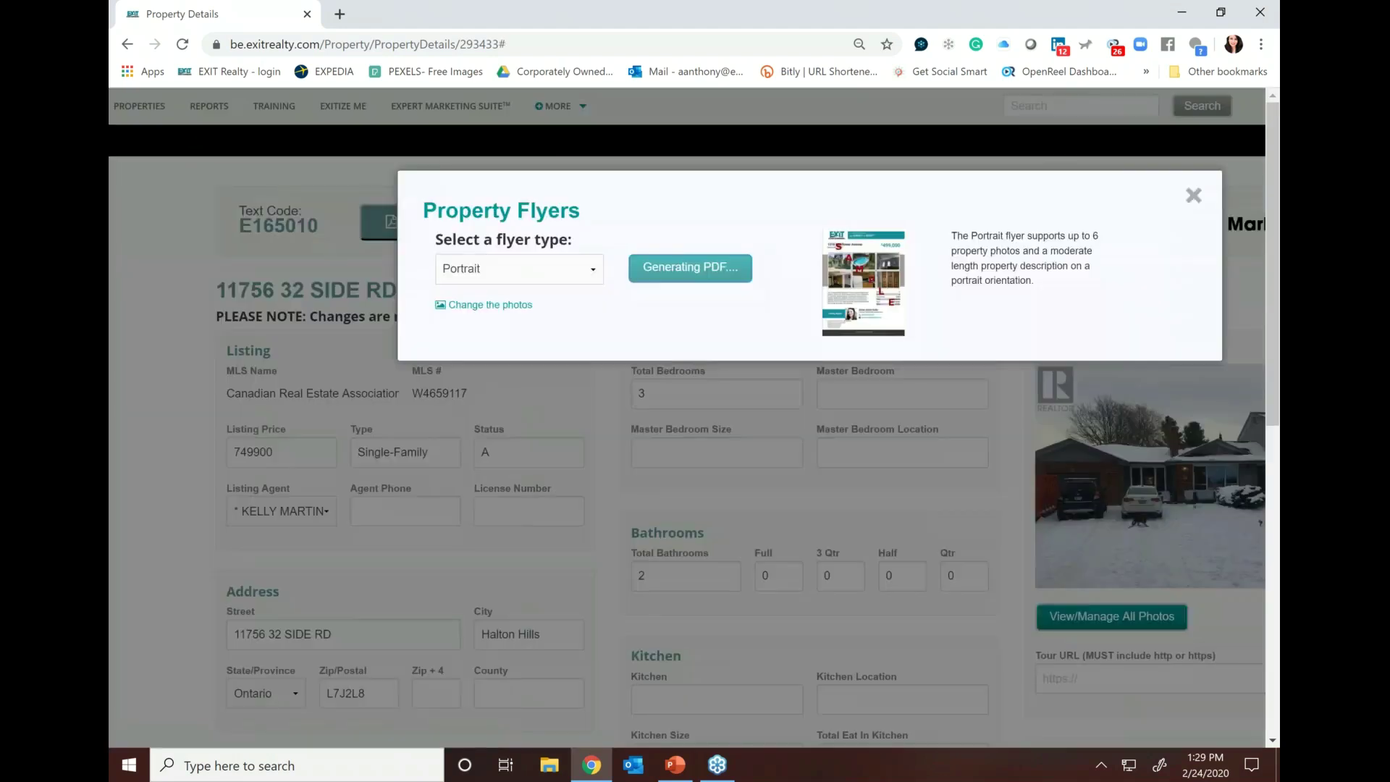
click(519, 268)
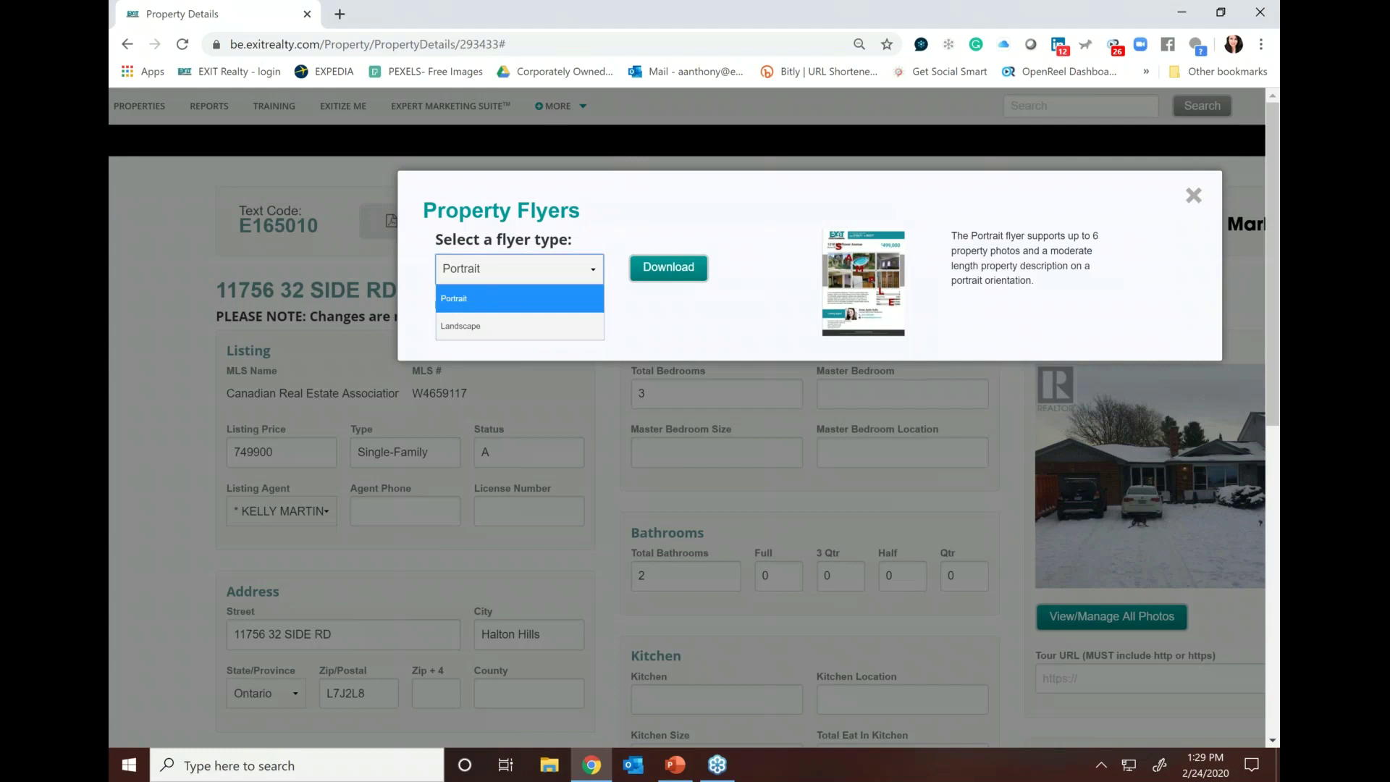
click(454, 298)
click(668, 267)
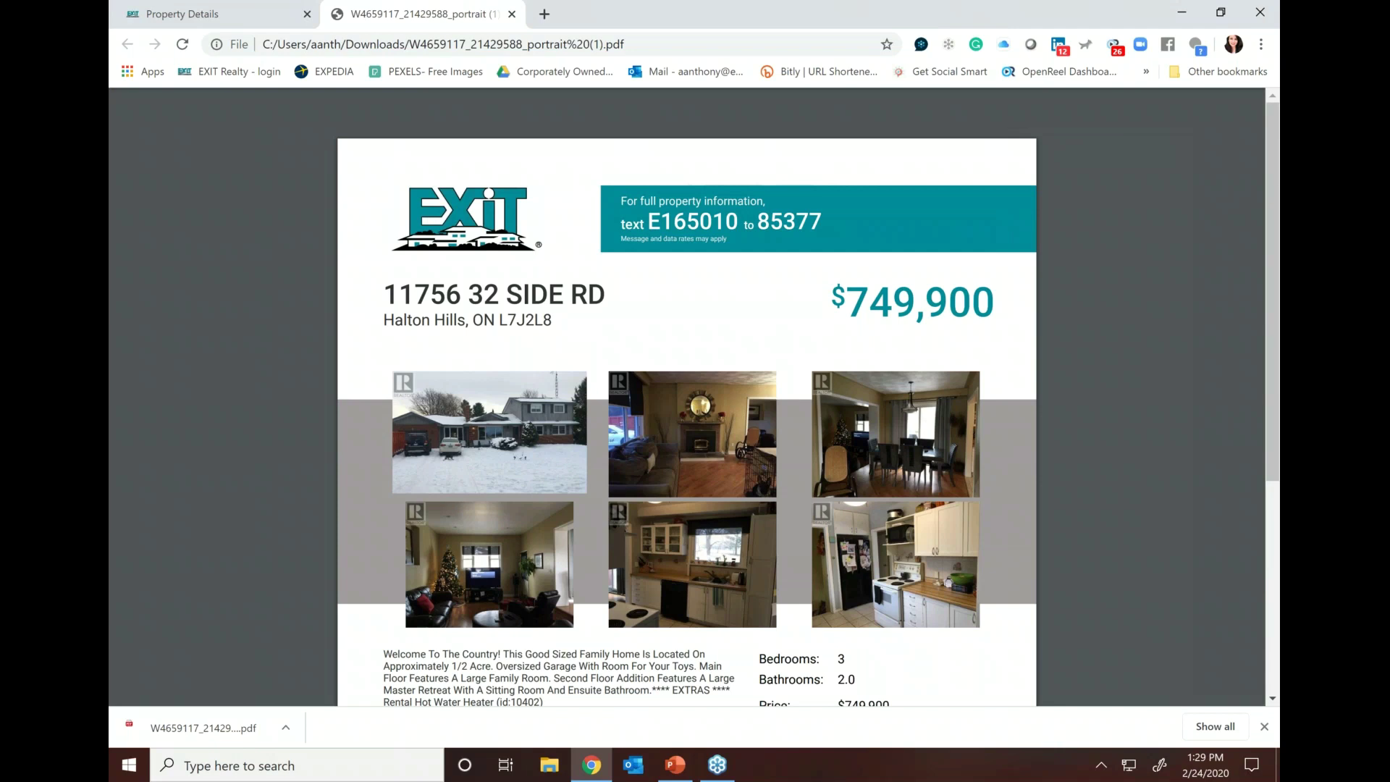
Examine the downloaded portrait flyer PDF, including its text code, photos and agent details, and close it along with the flyer dialog
key(ctrl+plus)
key(ctrl+plus)
key(ctrl+plus)
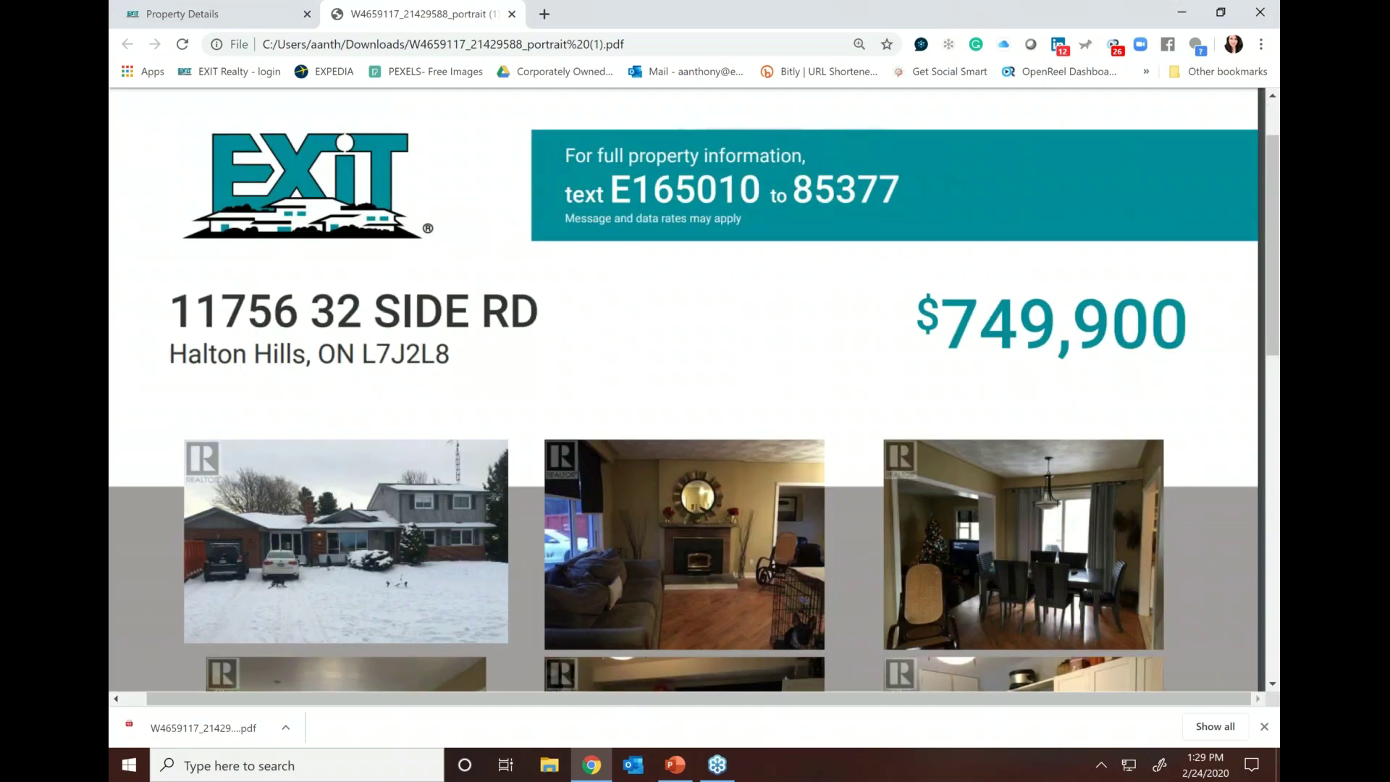
key(ctrl+minus)
key(ctrl+minus)
key(ctrl+minus)
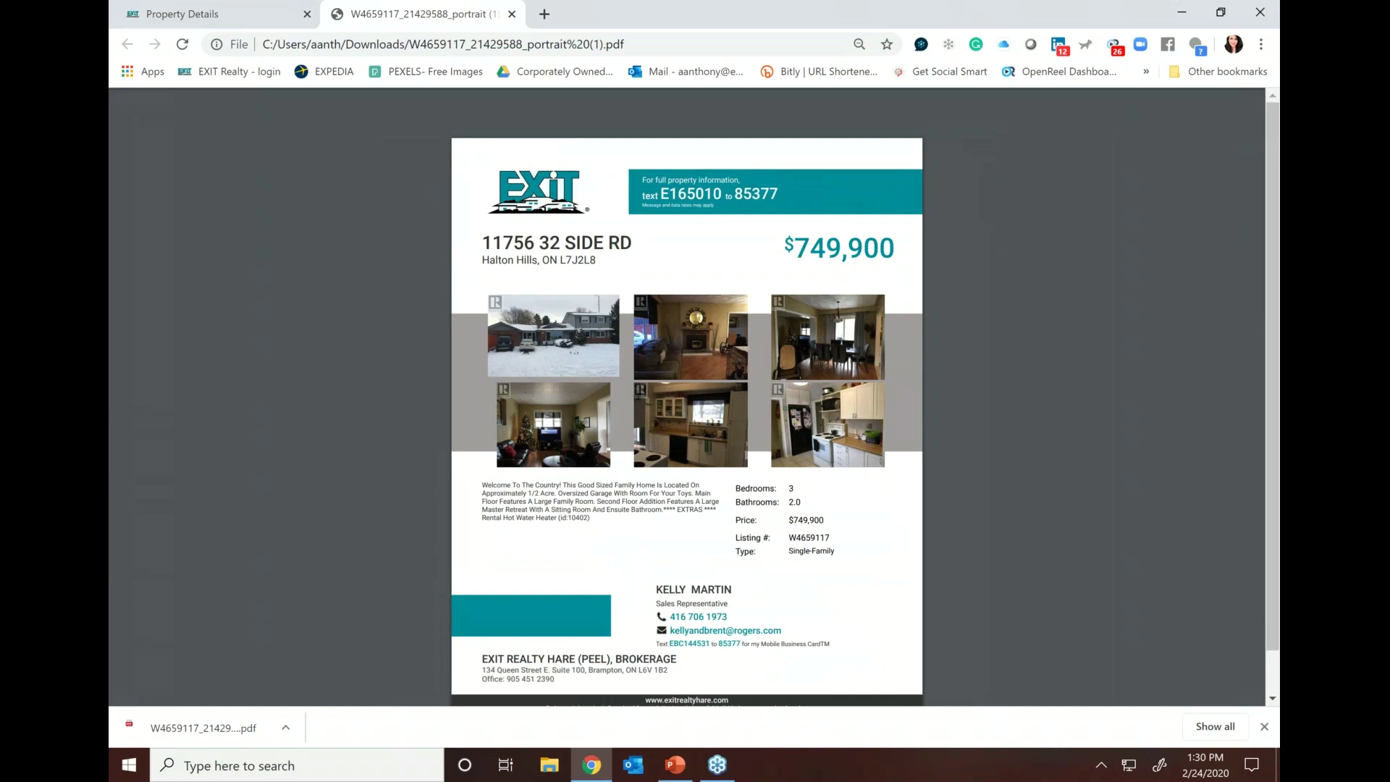
click(512, 14)
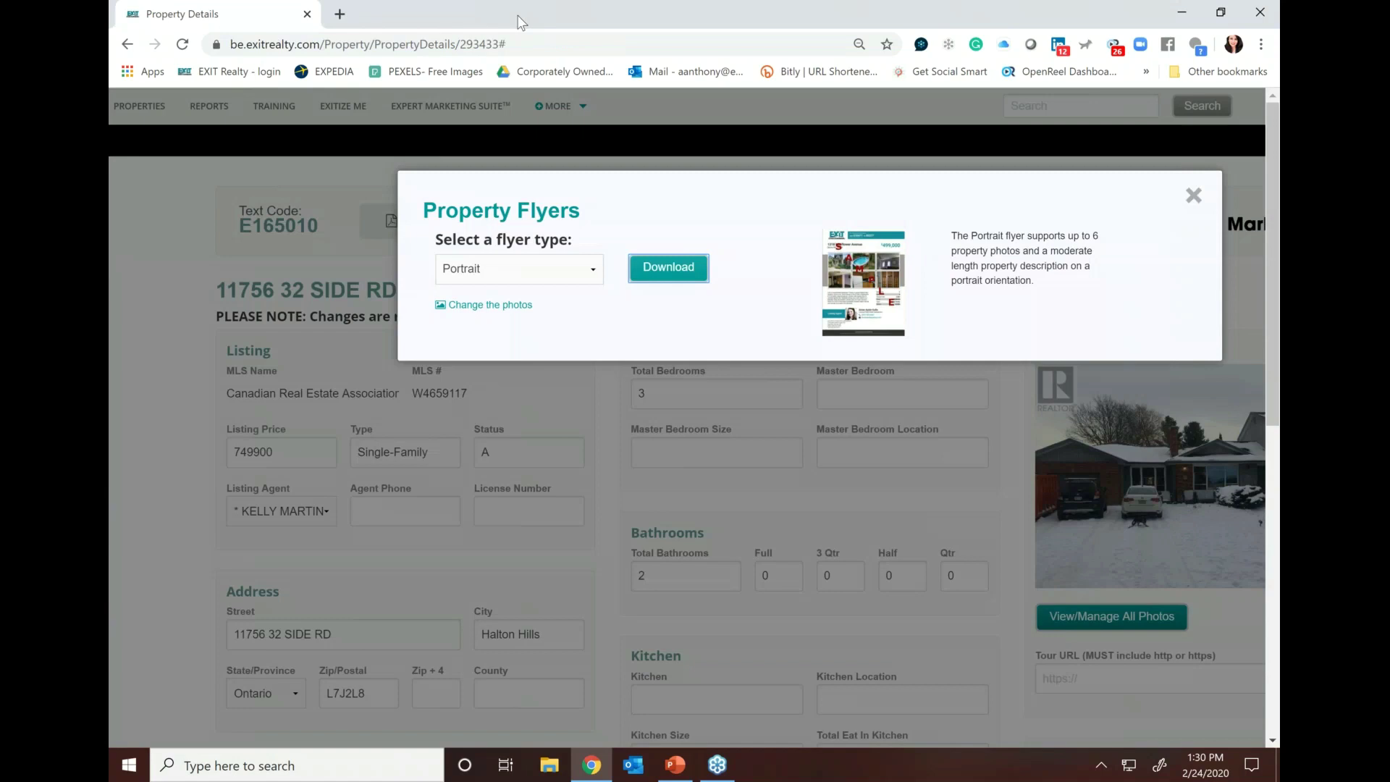
key(Escape)
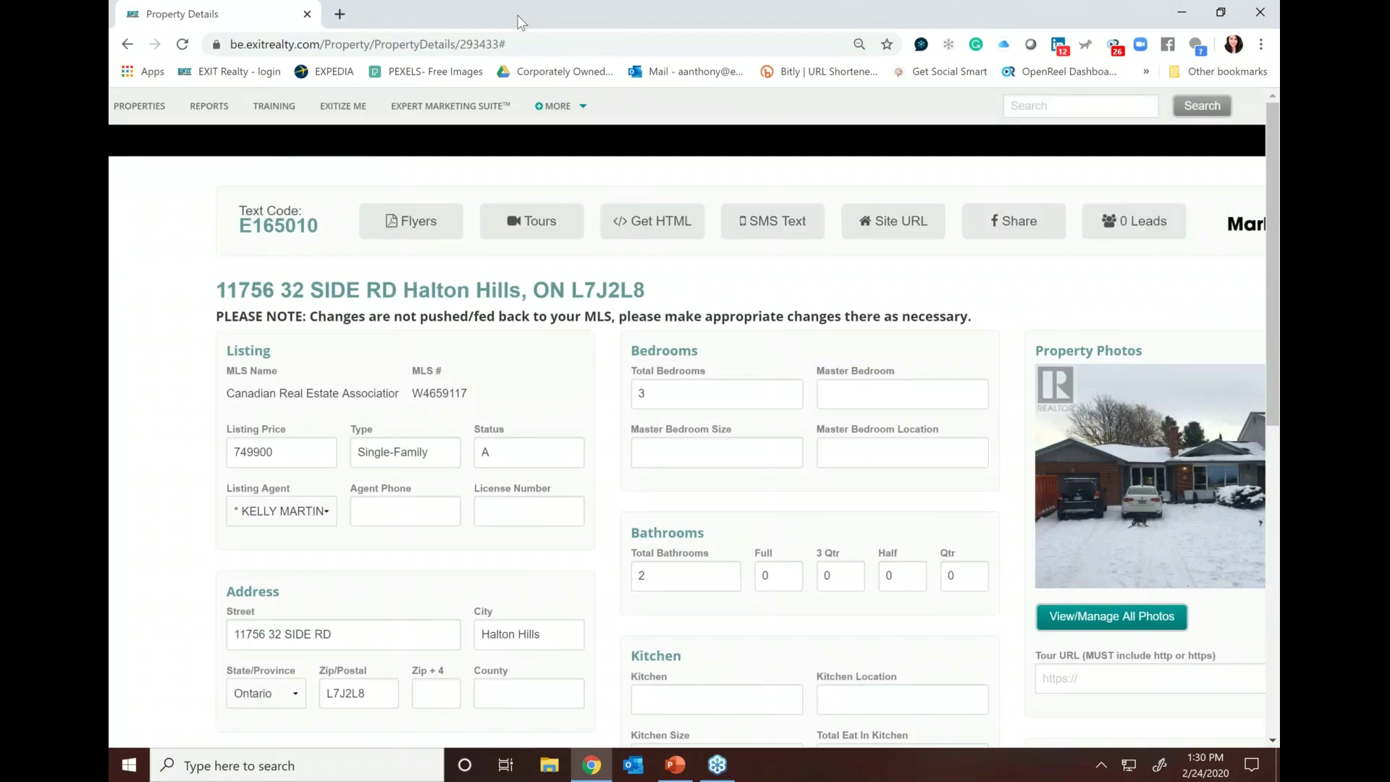
View the listing's Property Tour links and settings, and close the dialog
key(Tab)
key(Return)
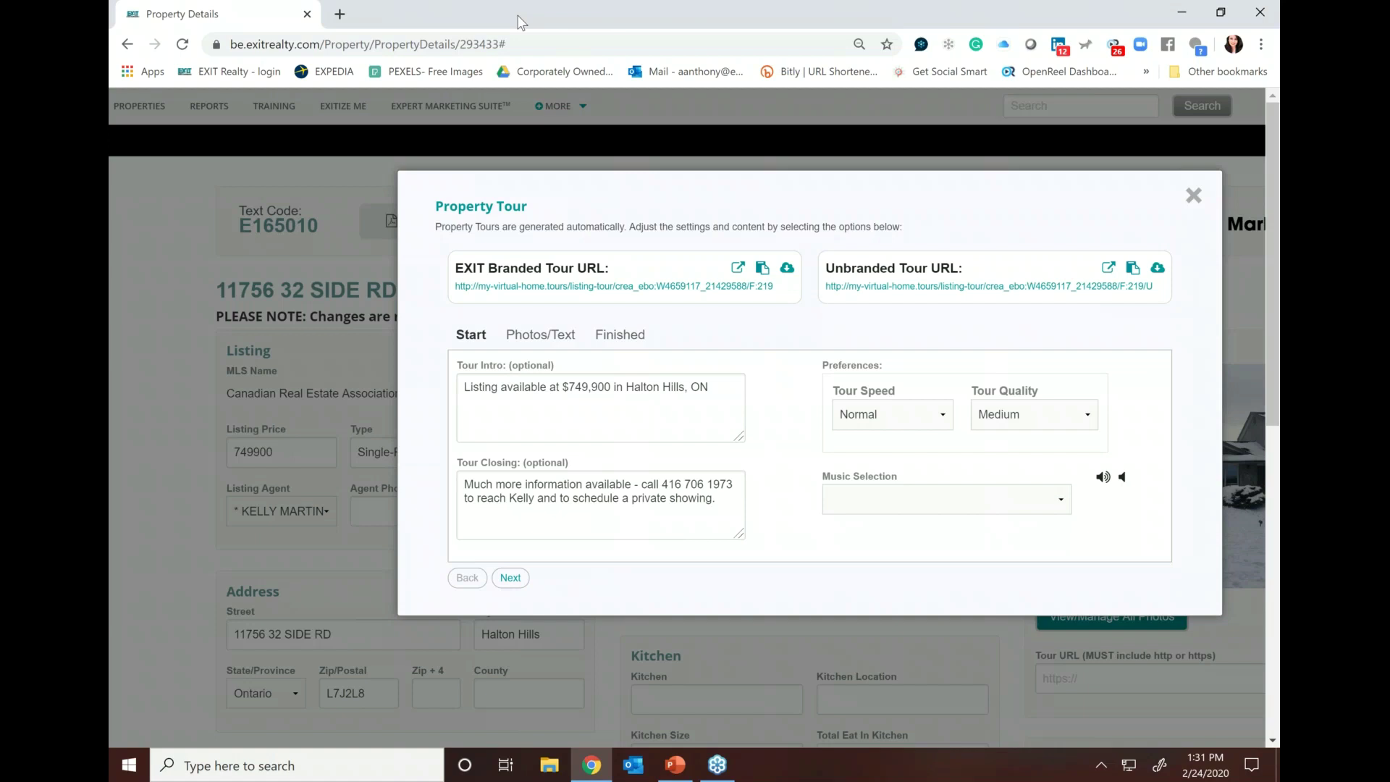
key(Escape)
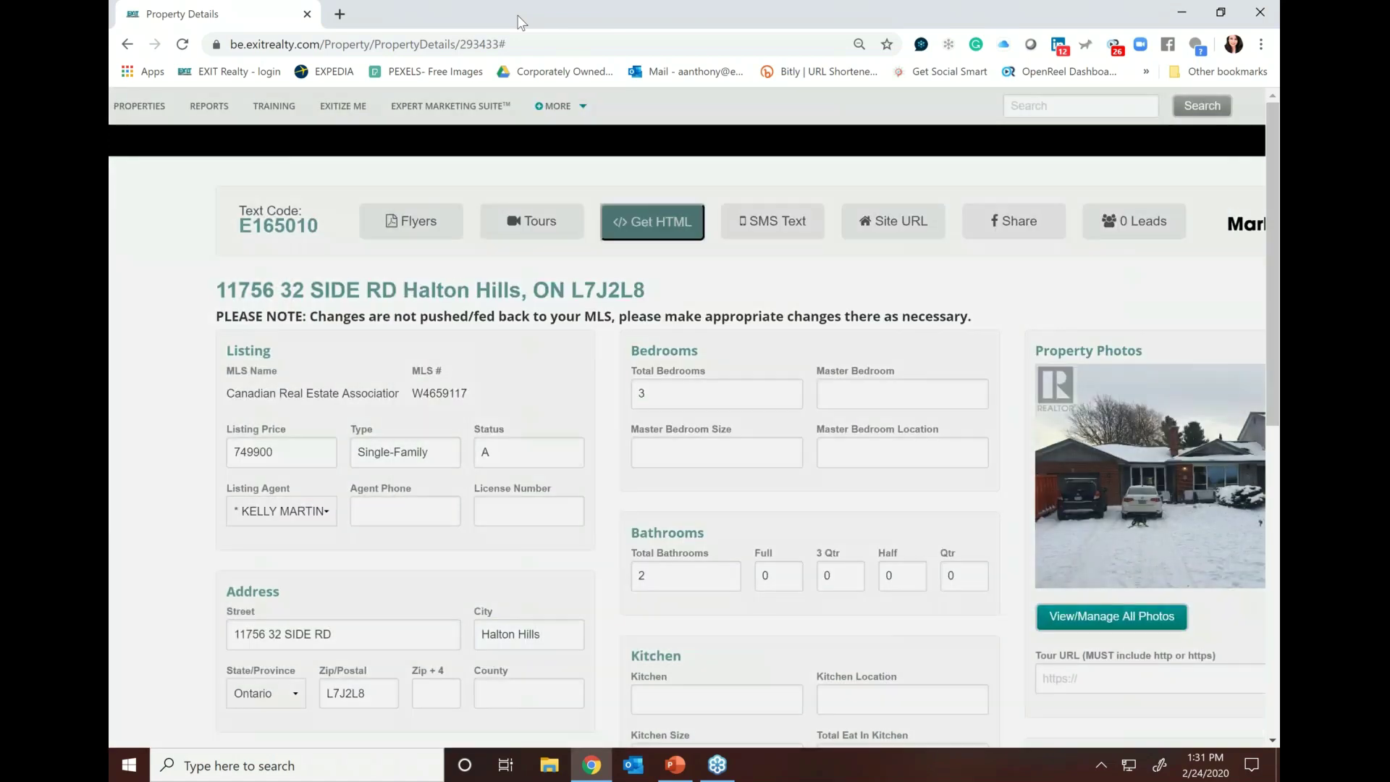
View the listing's embeddable HTML flyer code and Craigslist description, and close the dialog
key(Tab)
key(Return)
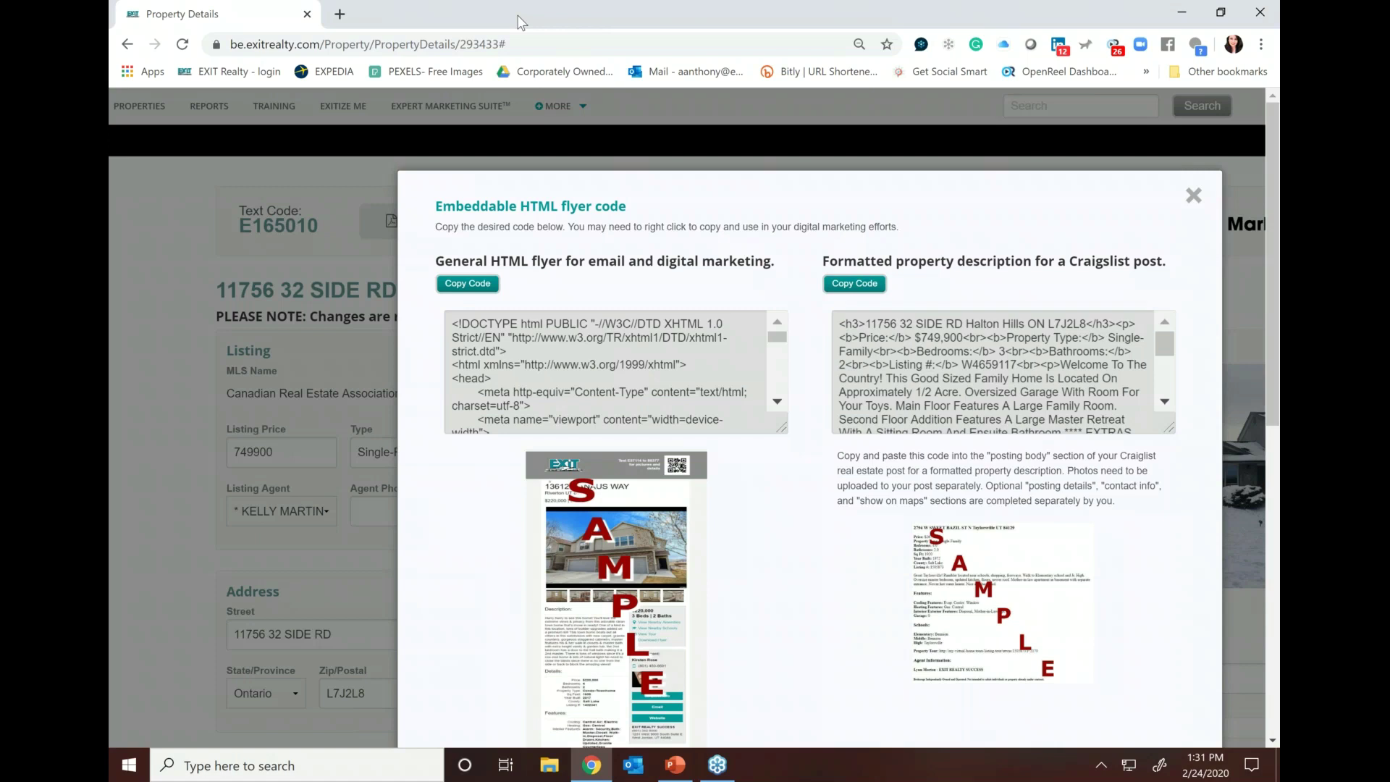
key(Escape)
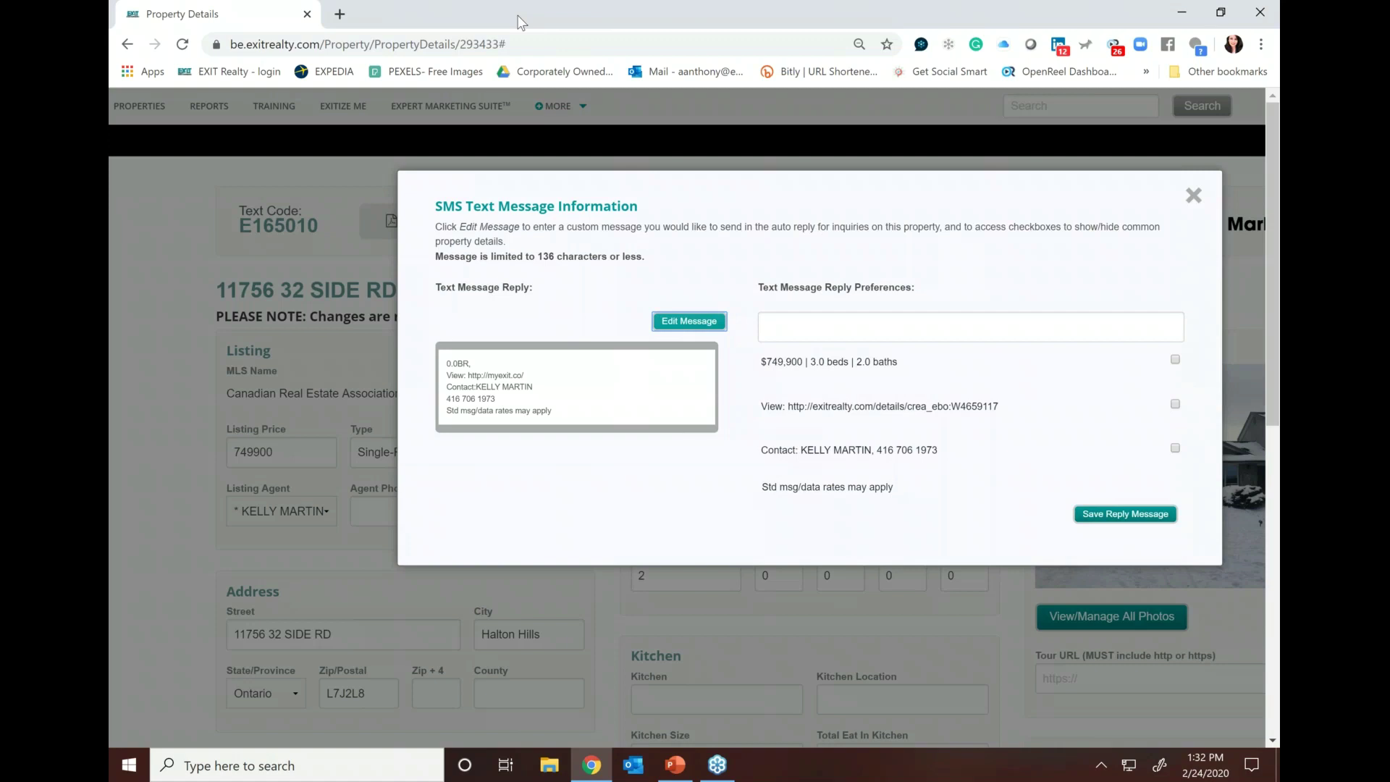
Write an SMS auto-reply greeting with the agent's first name and "You picked a great property! Let's connect", and include the View link
key(Tab)
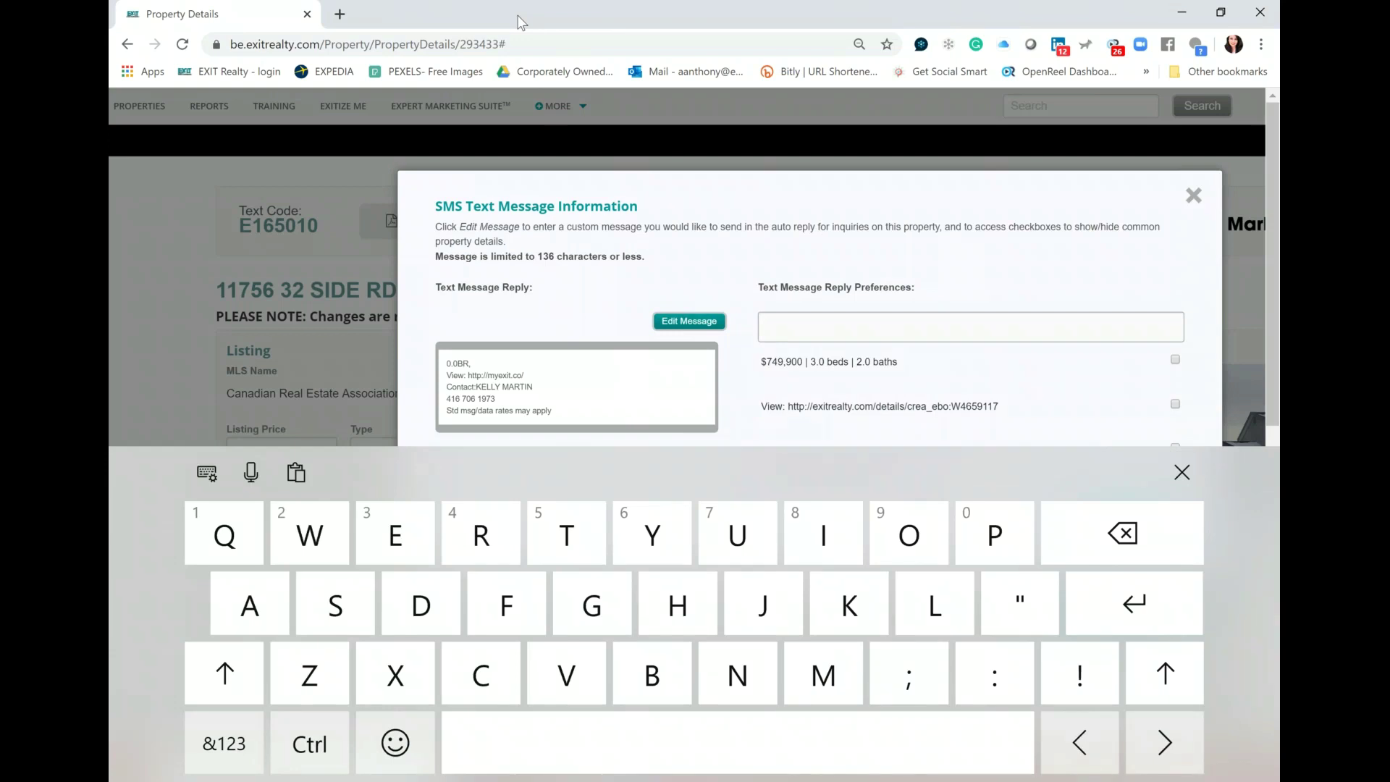
text(Hi, It's )
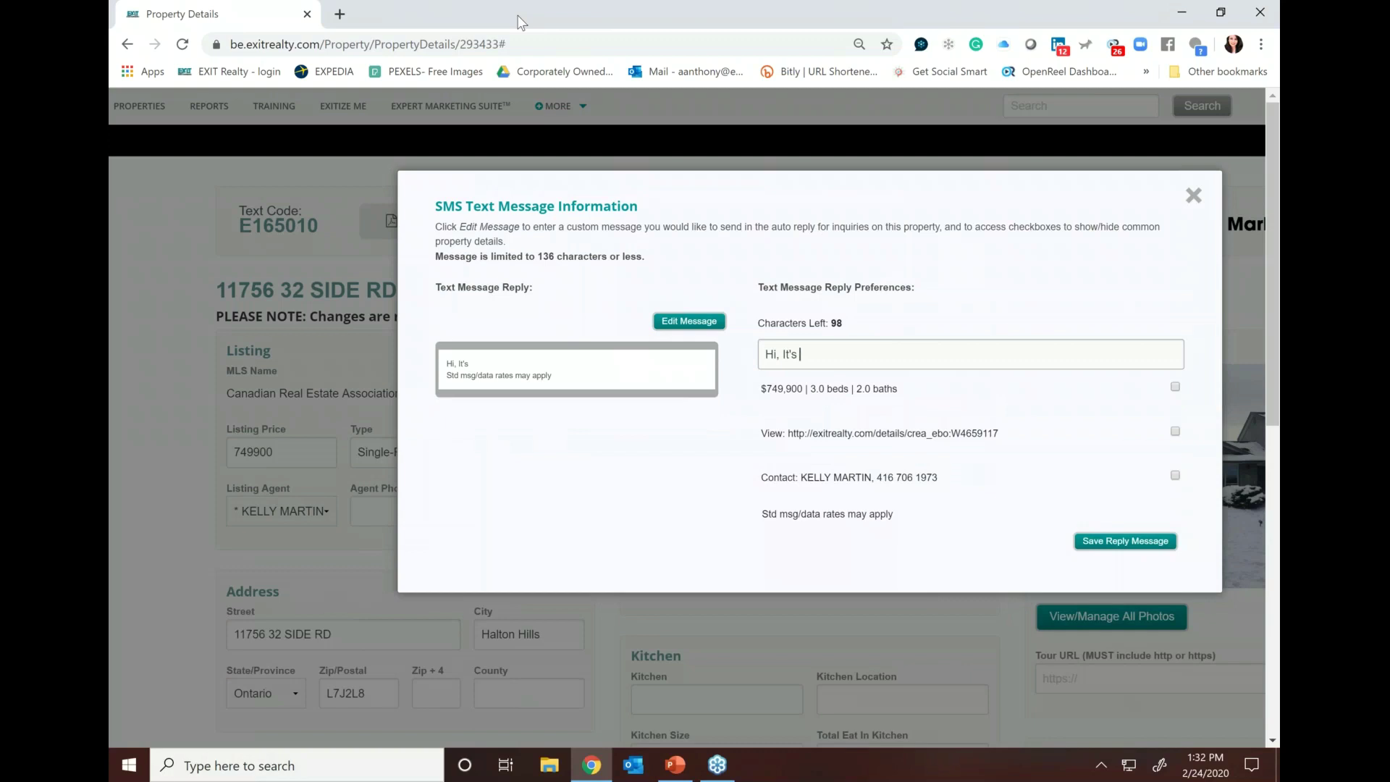
text(Kelly! You picked a gre)
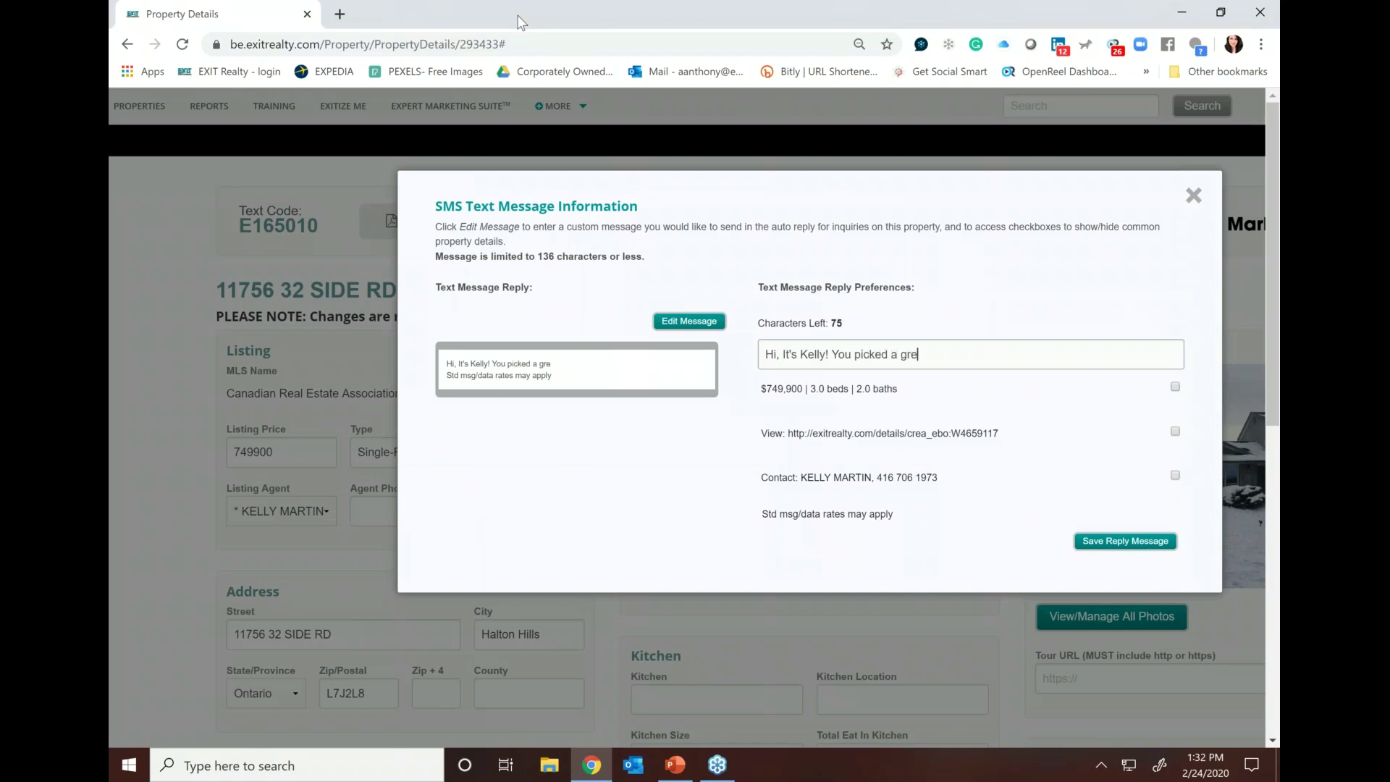
text(at property!)
text(Let'd)
key(BackSpace)
key(BackSpace)
text(s connect)
key(Tab)
key(Tab)
key(space)
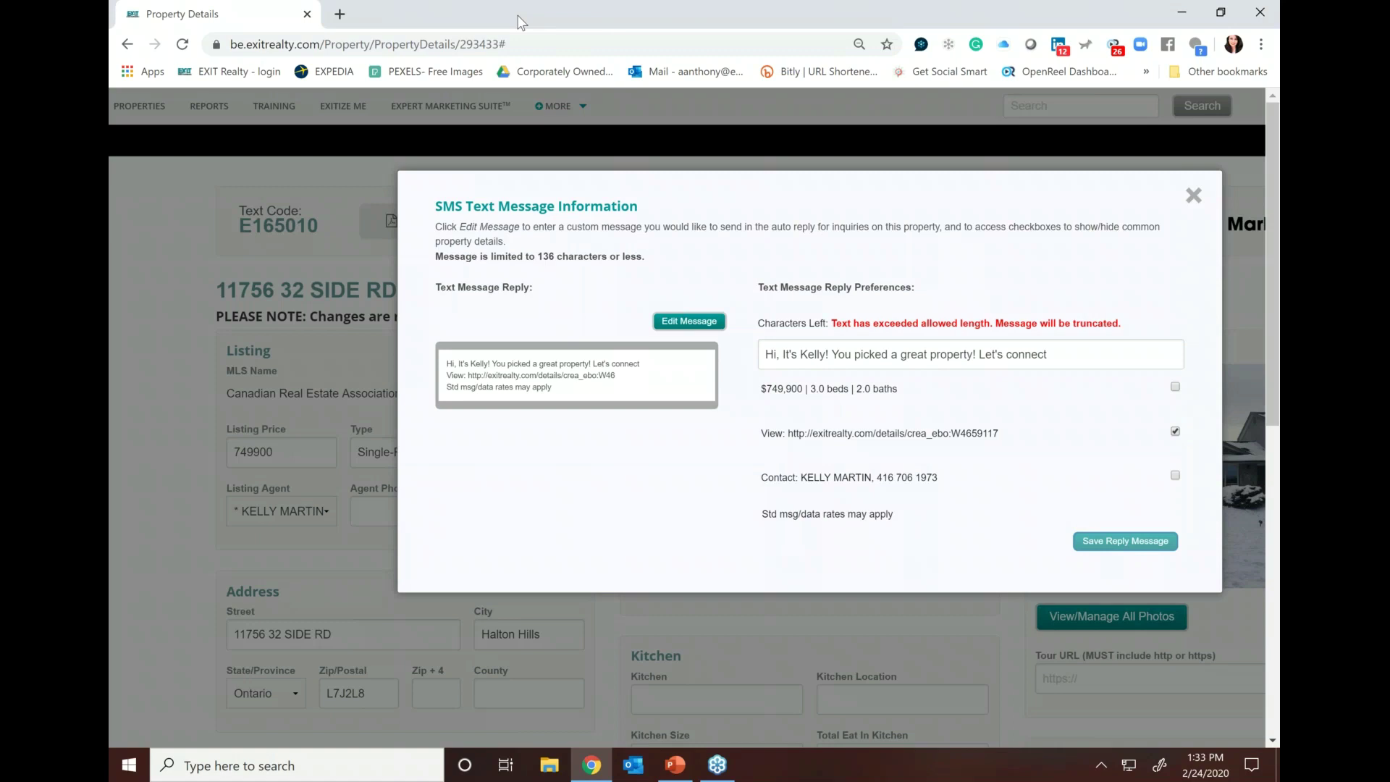
Shorten the SMS reply by removing "Hi," from its start and replacing "connect" with "chat-"
click(782, 354)
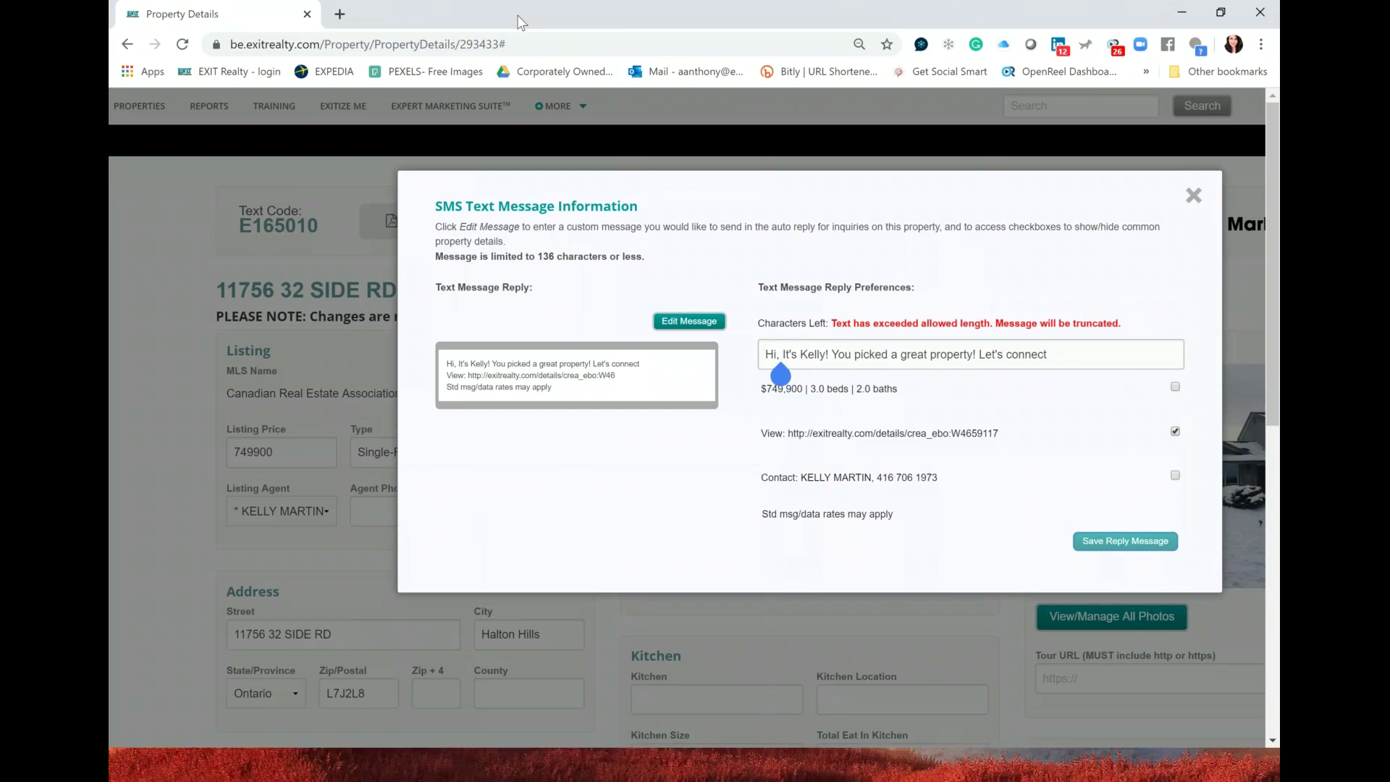
key(BackSpace)
key(BackSpace)
key(BackSpace)
key(BackSpace)
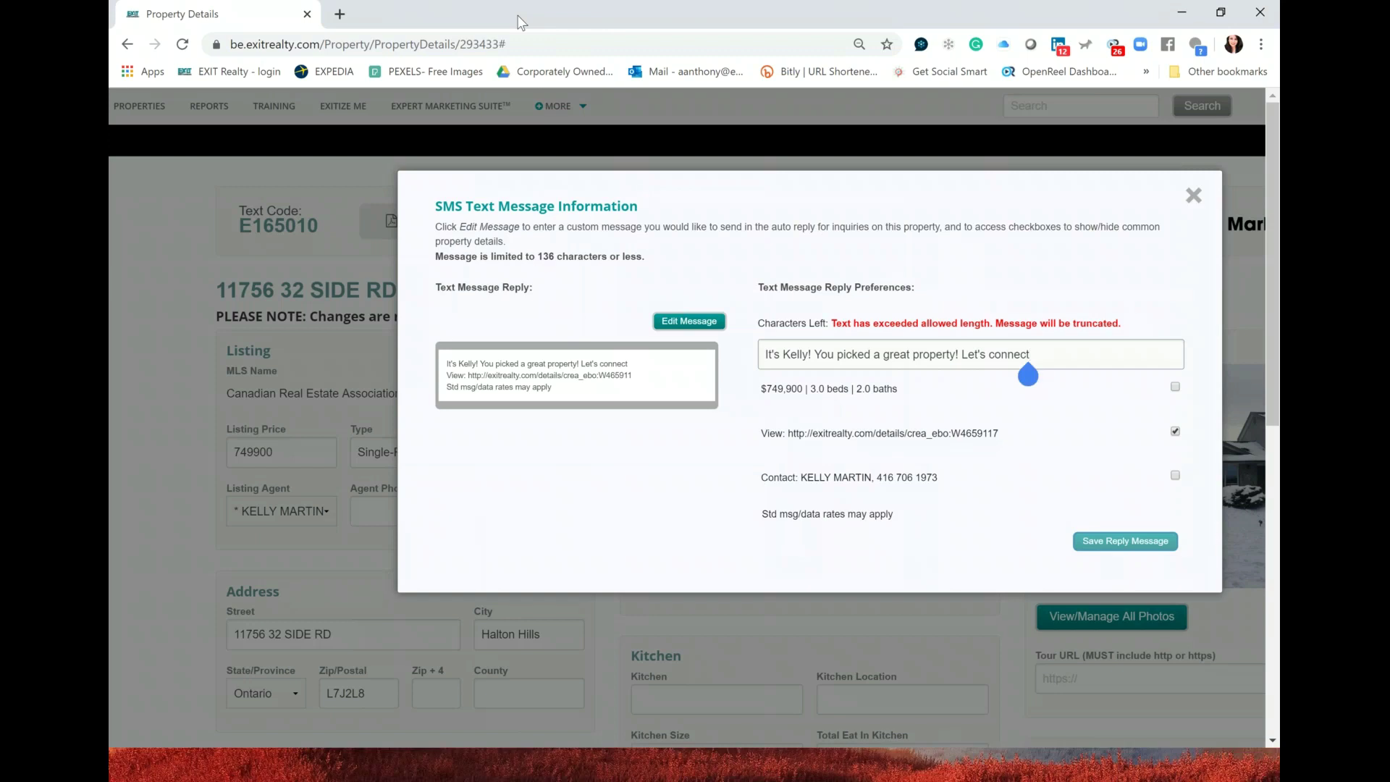
key(BackSpace)
key(BackSpace)
key(BackSpace)
key(BackSpace)
key(BackSpace)
key(BackSpace)
key(BackSpace)
text(cha)
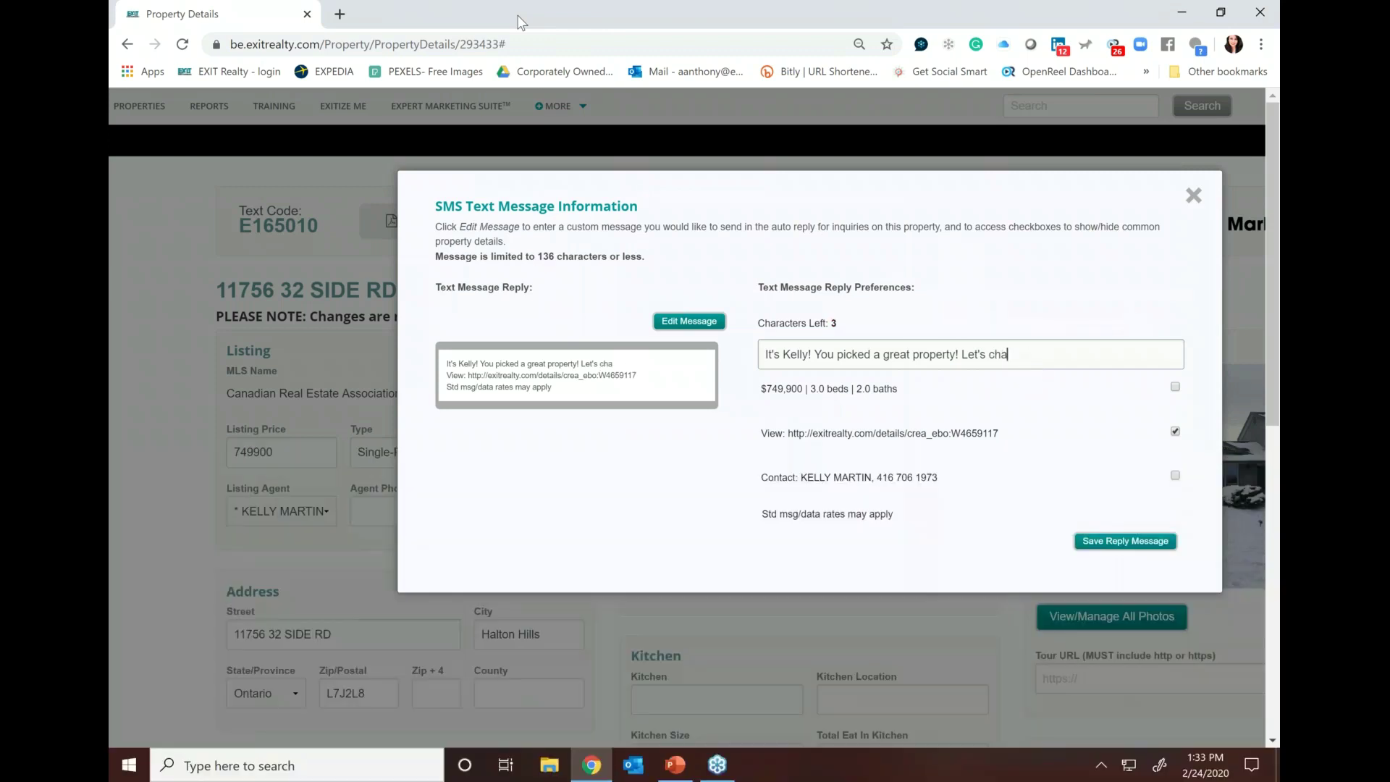
text(t-)
key(Escape)
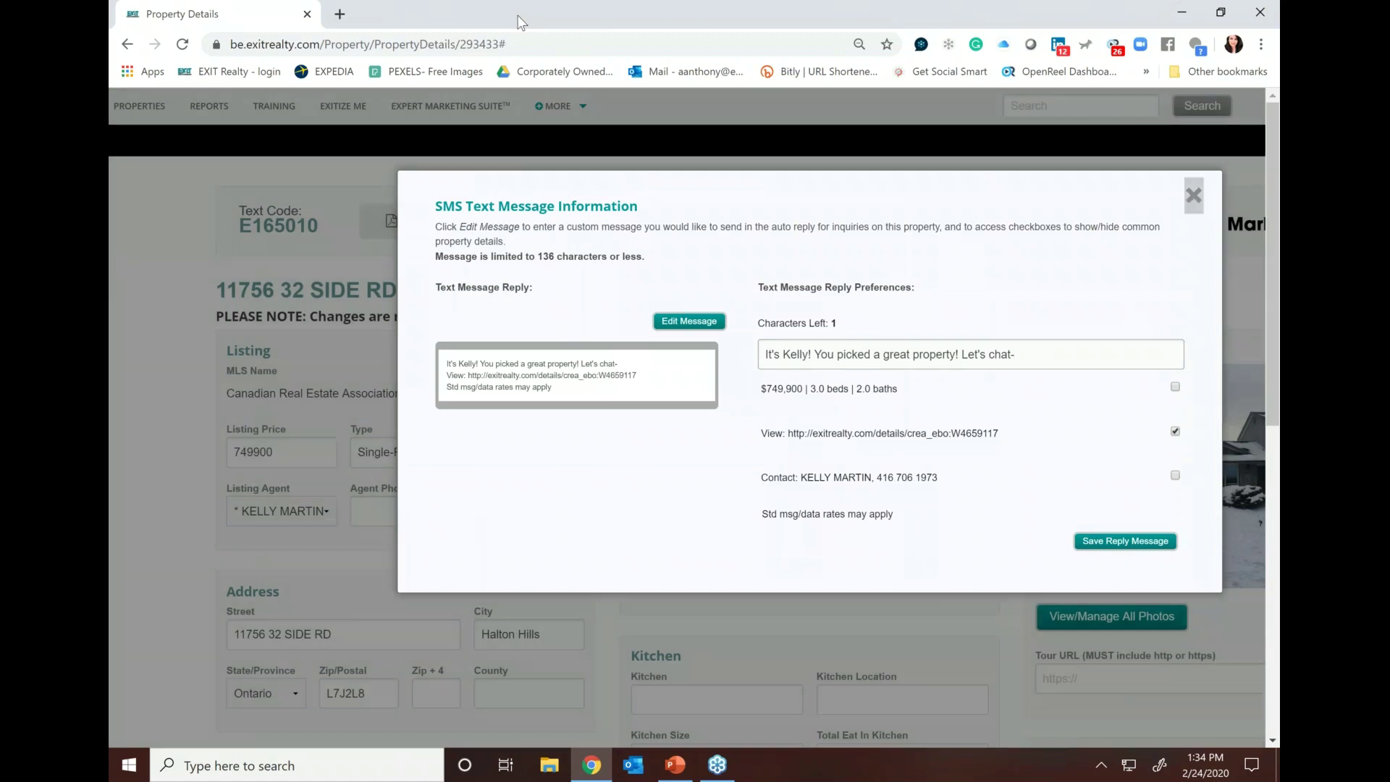
View the listing's single property website URLs for the Featured Tour and Featured Gallery, and close the dialog
key(Tab)
key(Return)
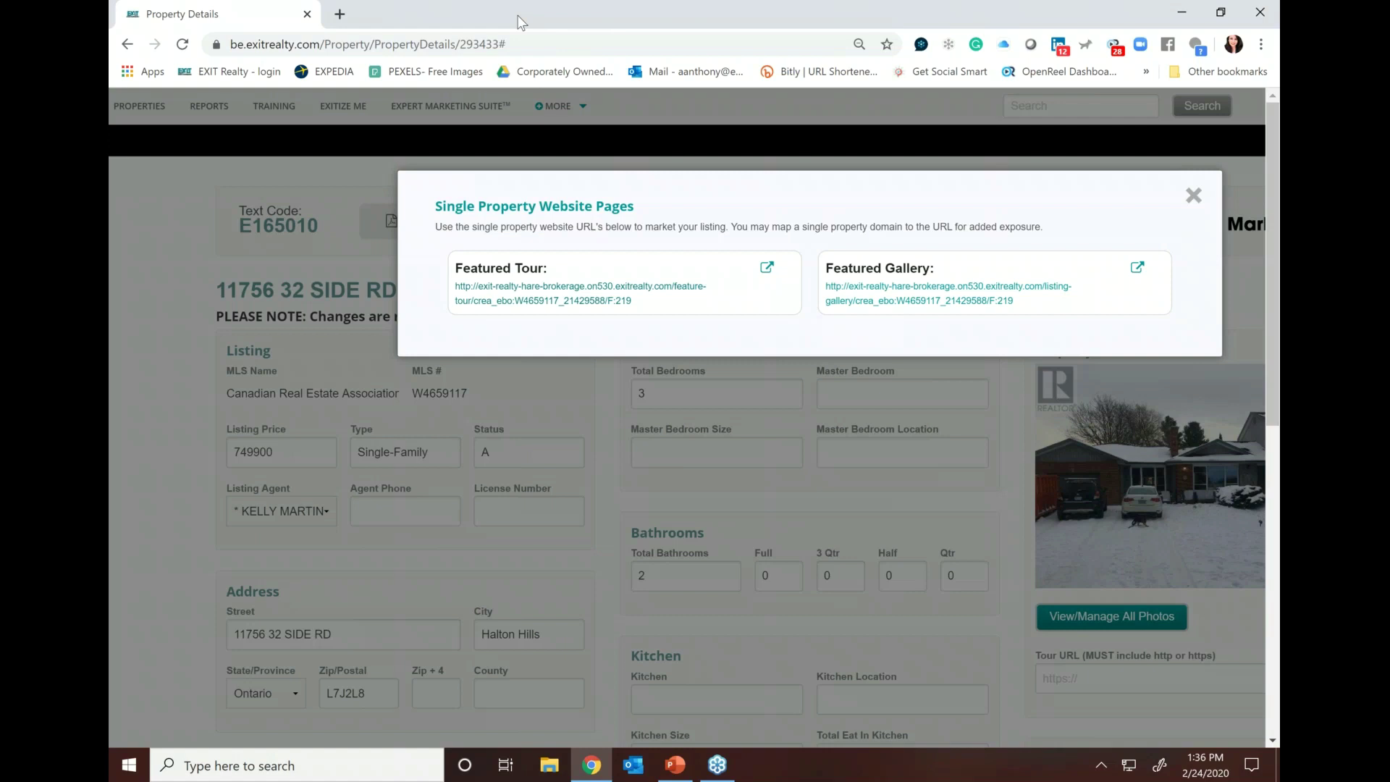
key(Escape)
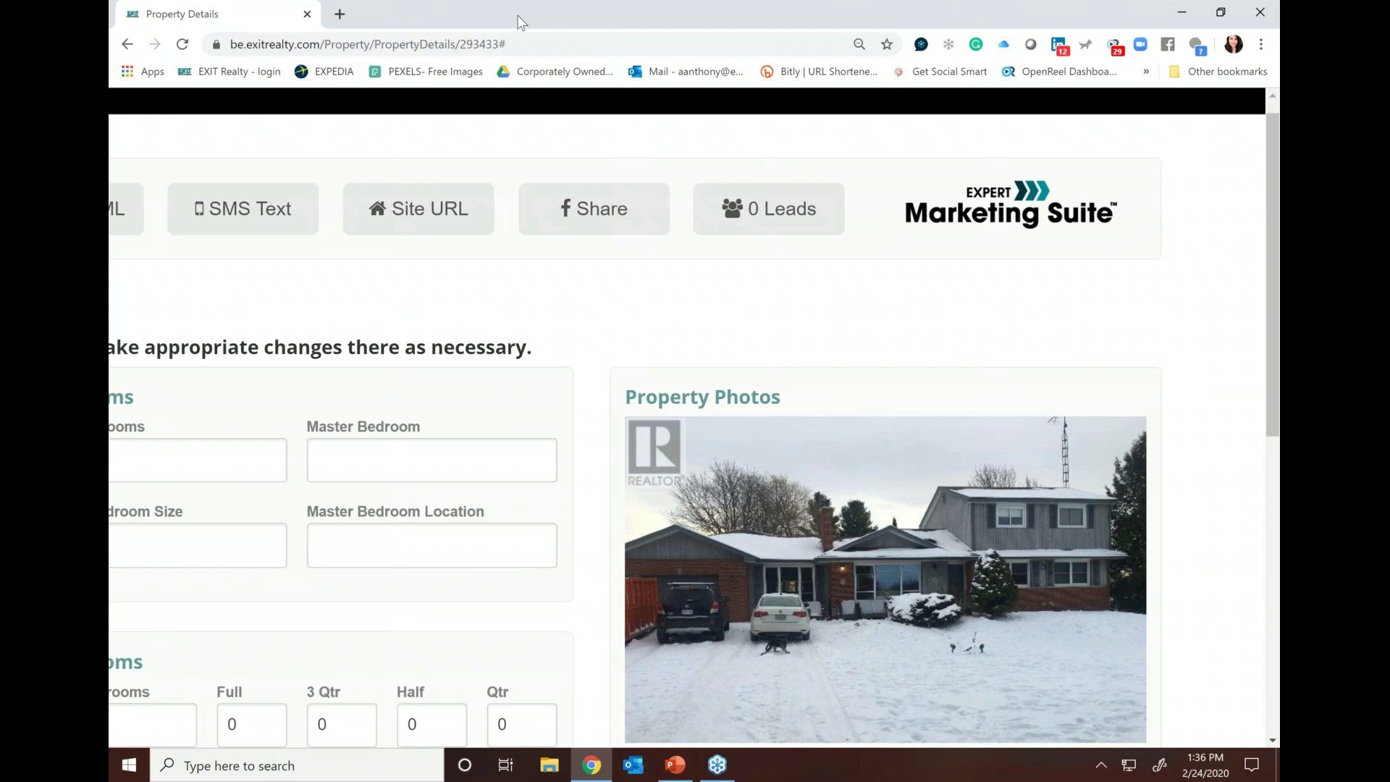
Examine the Share and Leads options and the property photos on the listing's details page
key(ctrl+minus)
key(ctrl+minus)
key(ctrl+minus)
key(ctrl+minus)
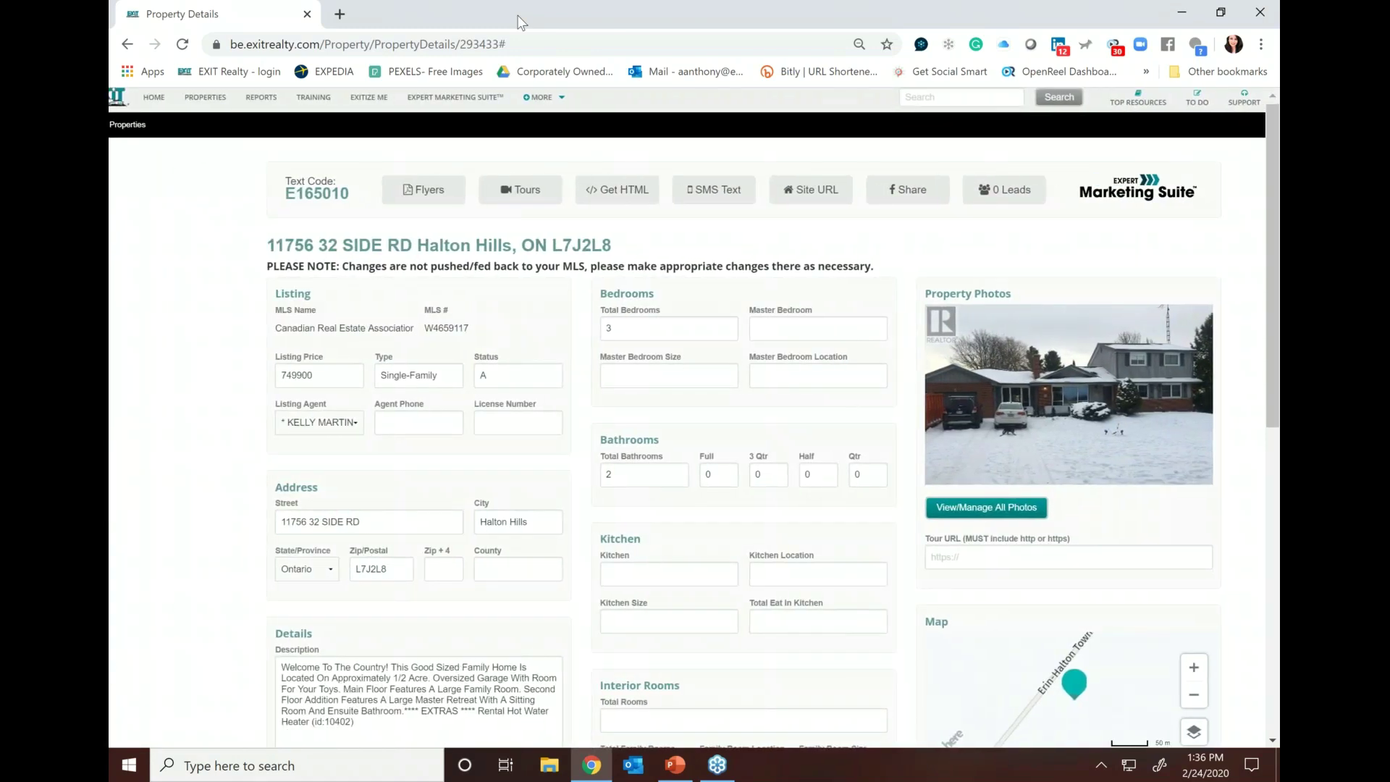
key(ctrl+plus)
key(ctrl+plus)
key(ctrl+plus)
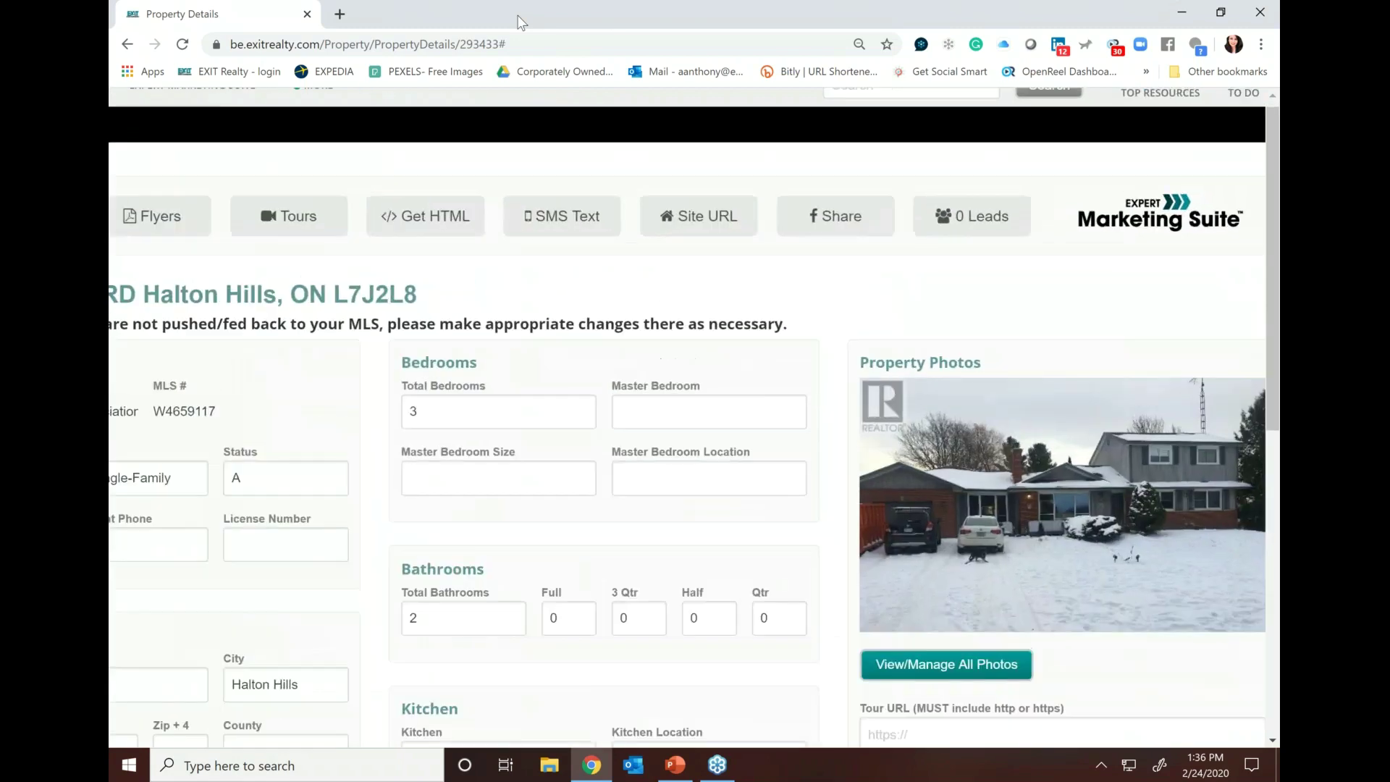
key(ctrl+minus)
key(ctrl+minus)
key(ctrl+minus)
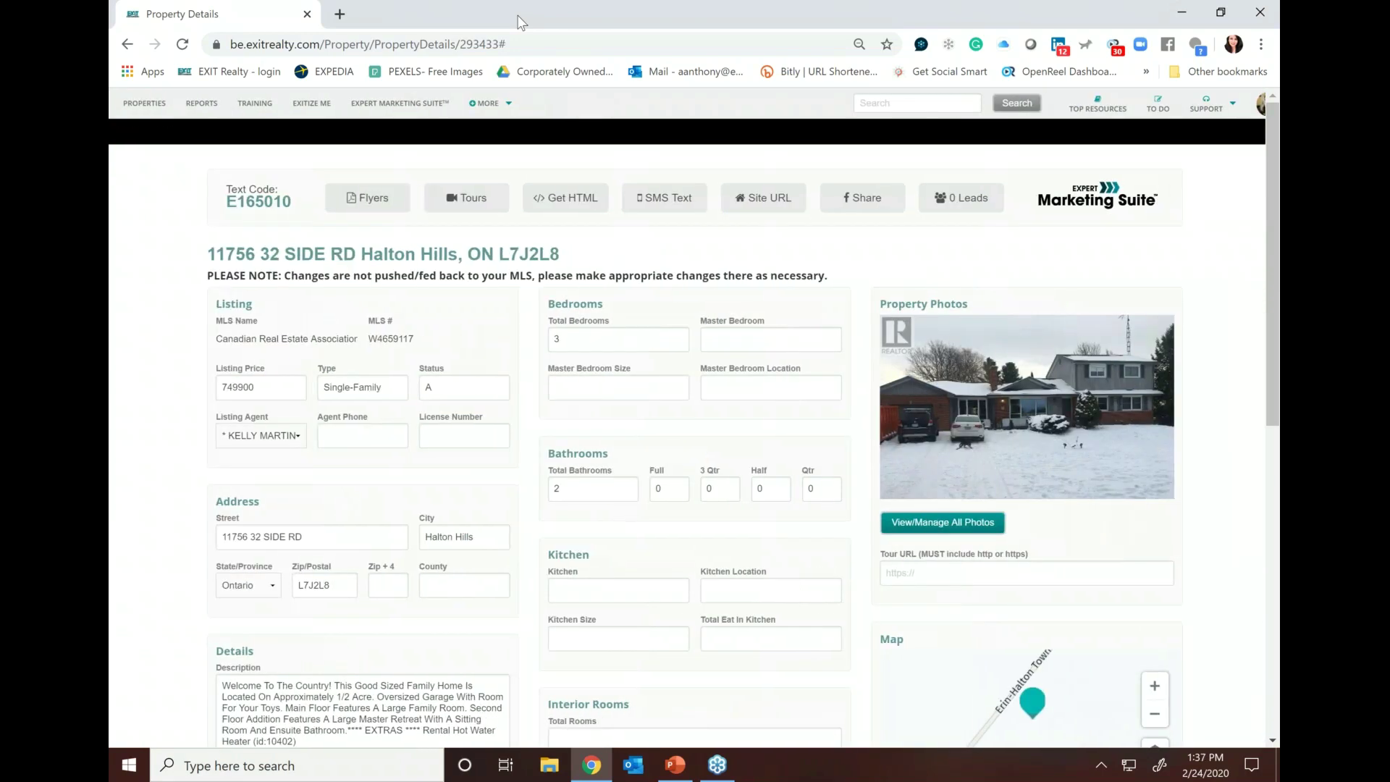
Return to the PowerPoint presentation, resume the slideshow from the LIVE Drive slide and advance to the Seller Leads slide
key(alt+Tab)
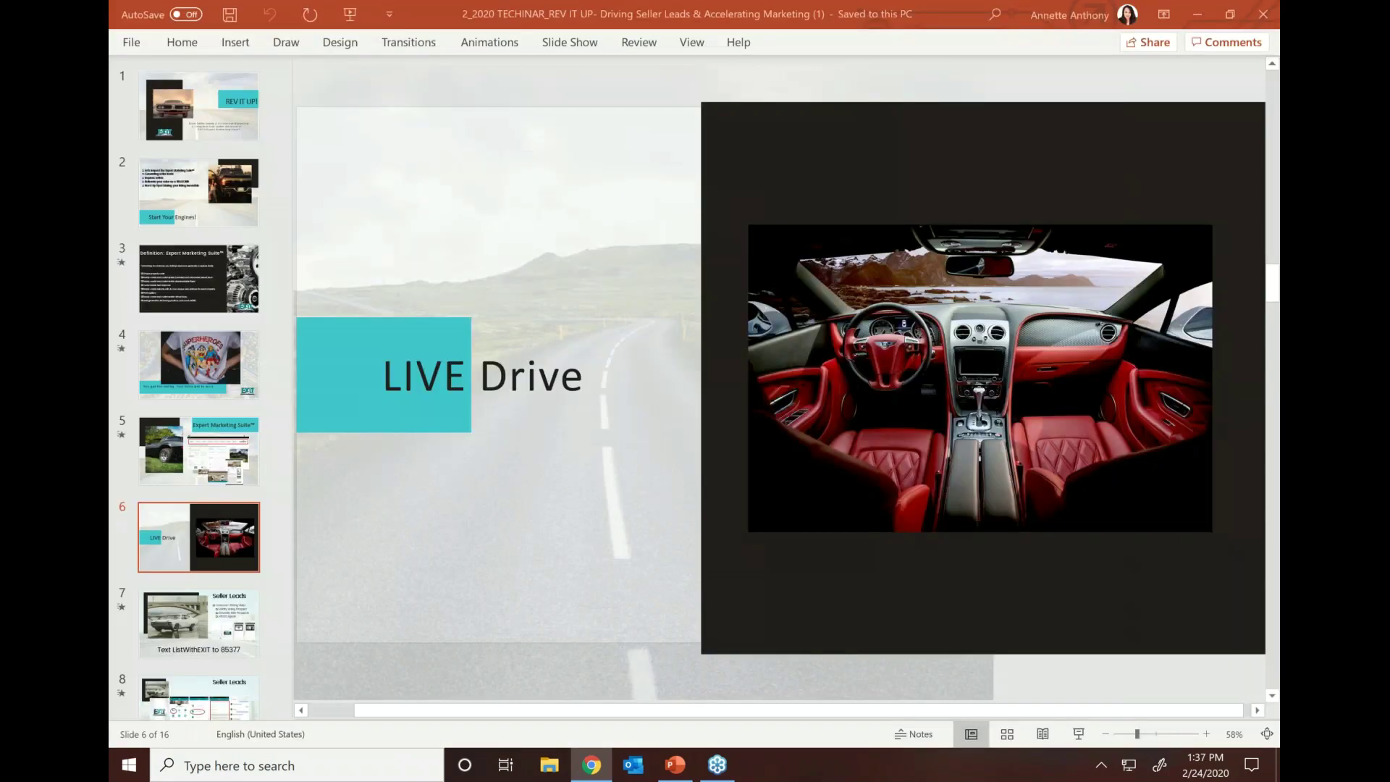
click(1077, 734)
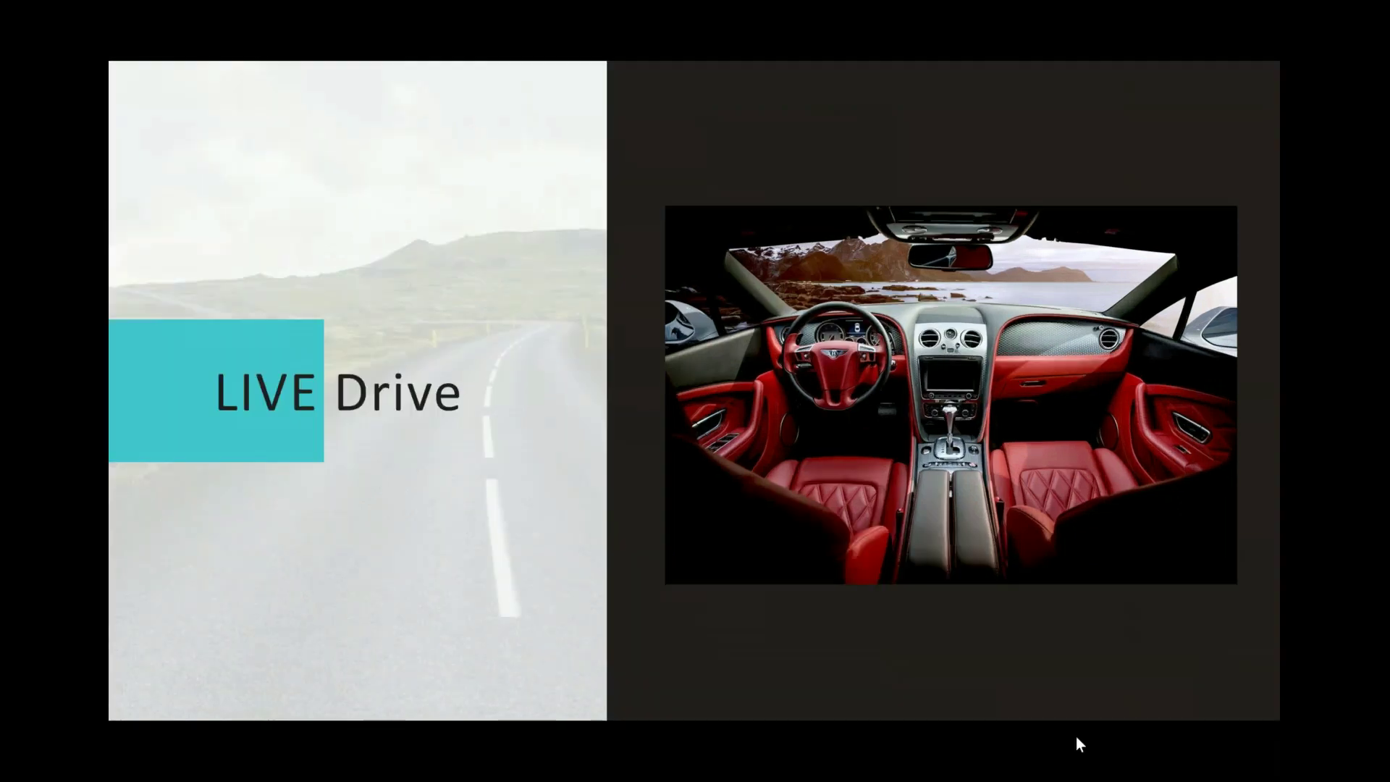
click(1076, 736)
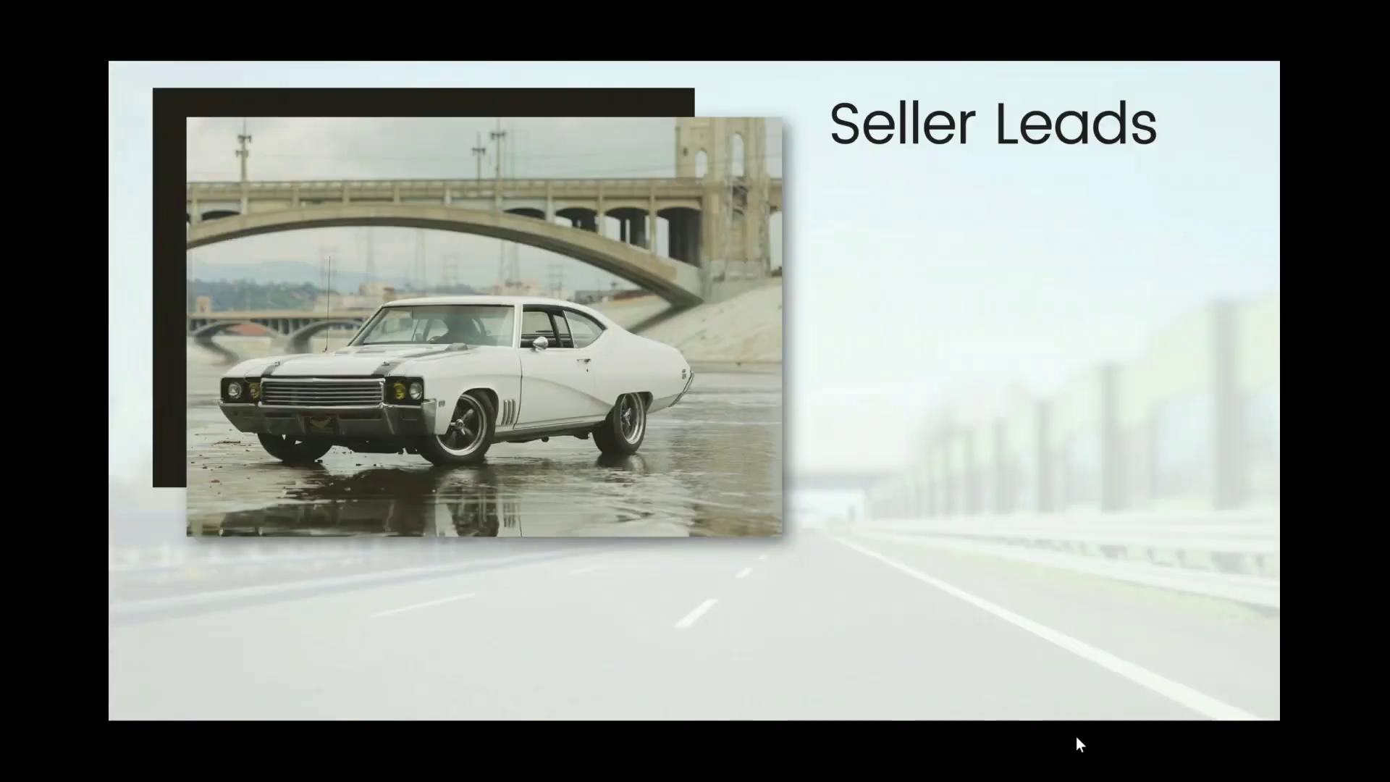